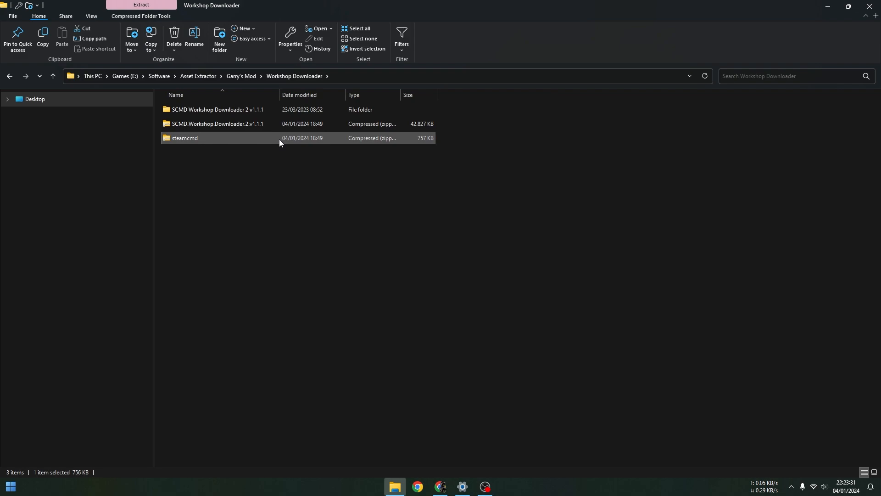
Extract the steamcmd archive into its own steamcmd folder and move that folder into SCMD Workshop Downloader 2 v1.1.1.
mouse_move(314, 246)
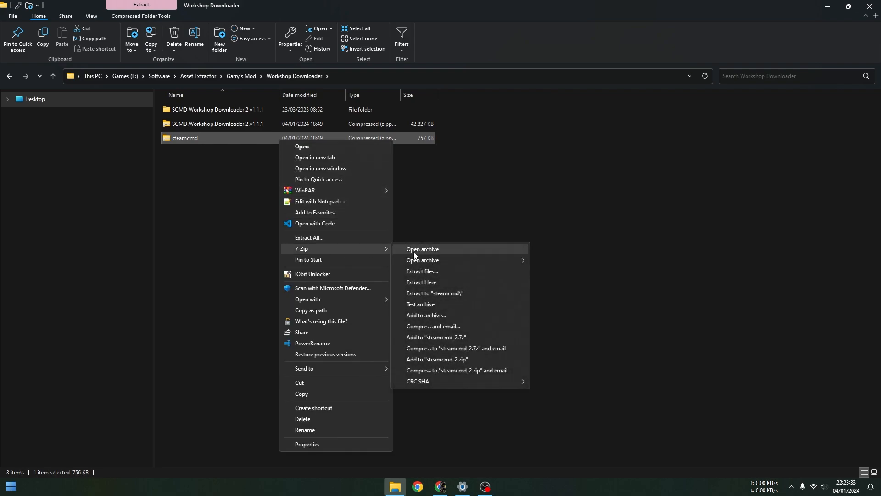
click(436, 293)
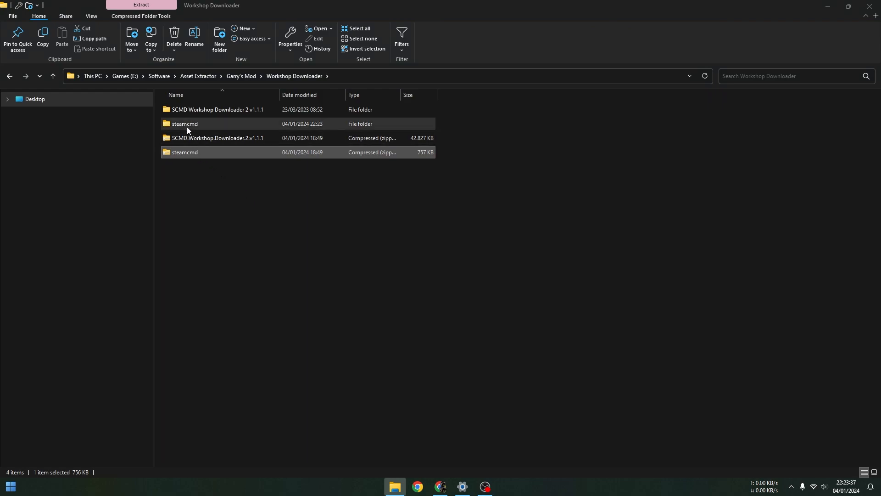
click(188, 129)
drag(179, 124, 207, 112)
Launch SCMD Workshop Downloader 2 from its folder and set its SteamCMD path to the steamcmd executable in the steamcmd folder.
double_click(208, 112)
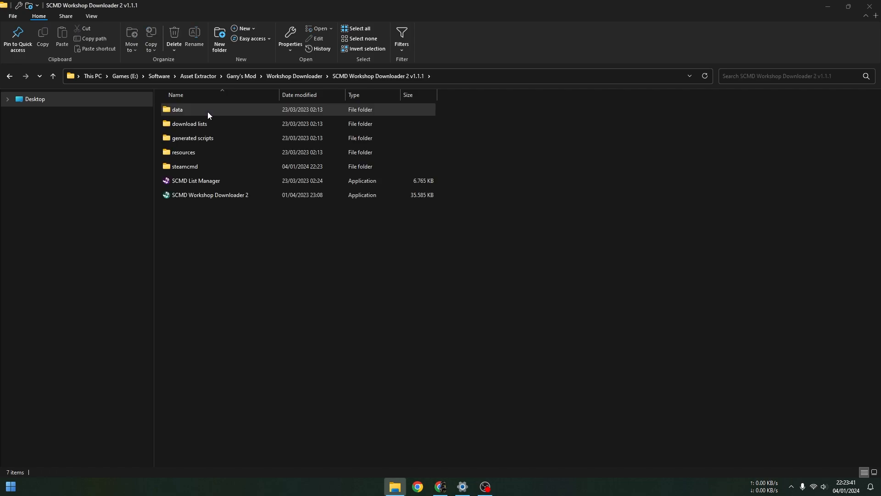
double_click(223, 194)
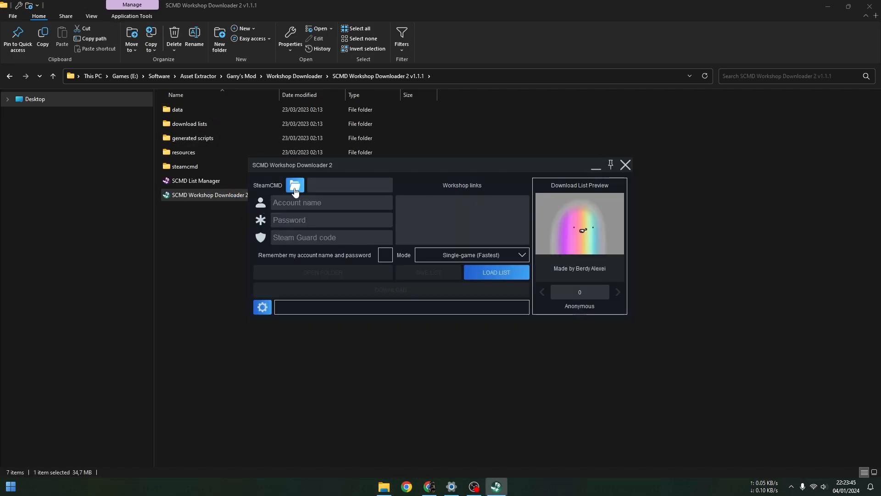
click(295, 189)
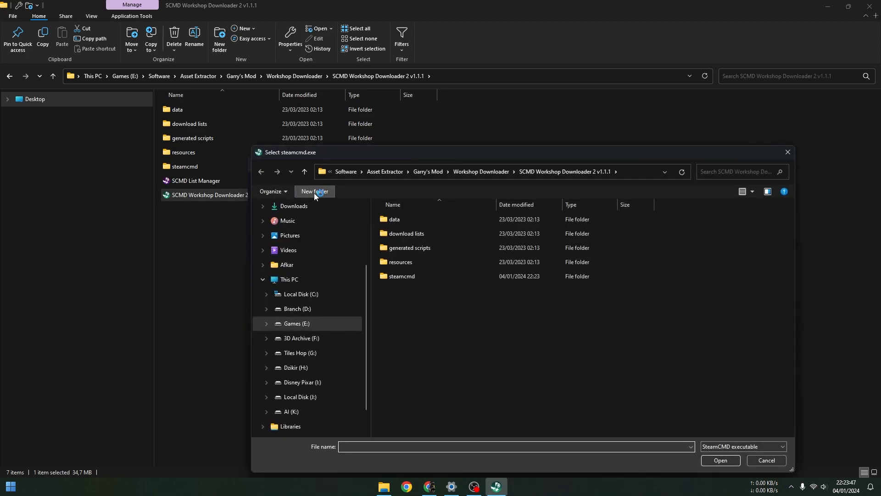
double_click(407, 276)
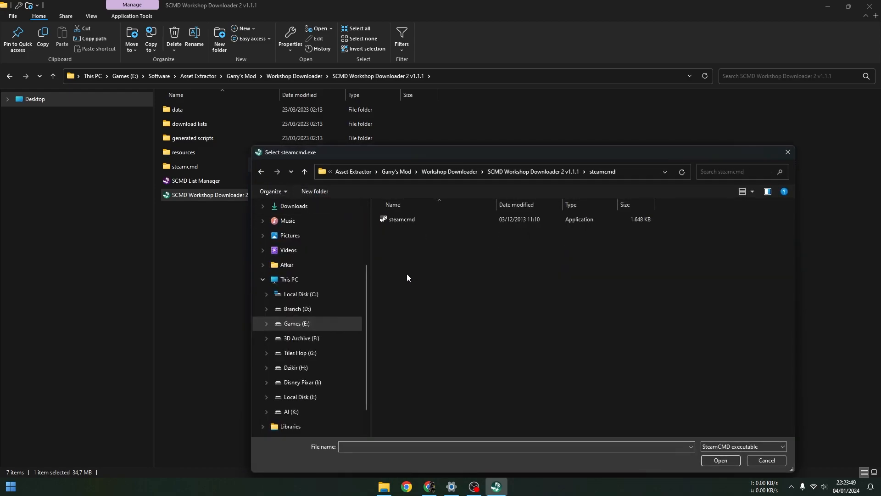
click(400, 221)
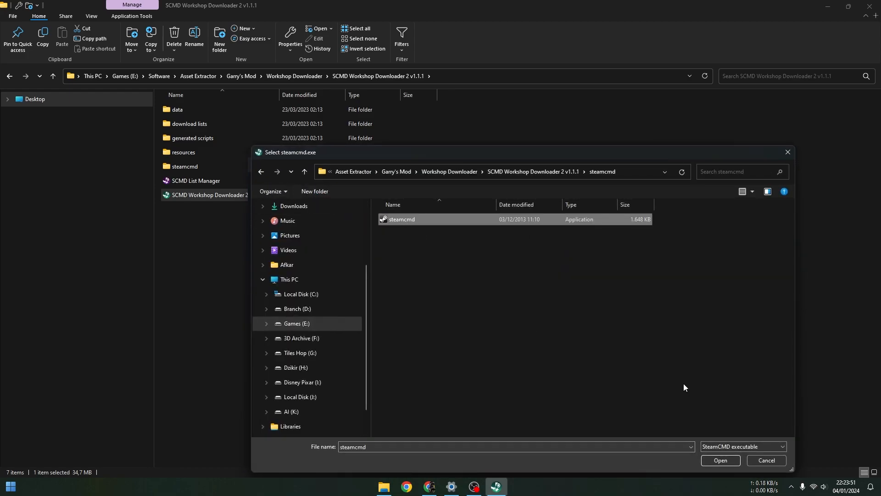
click(719, 460)
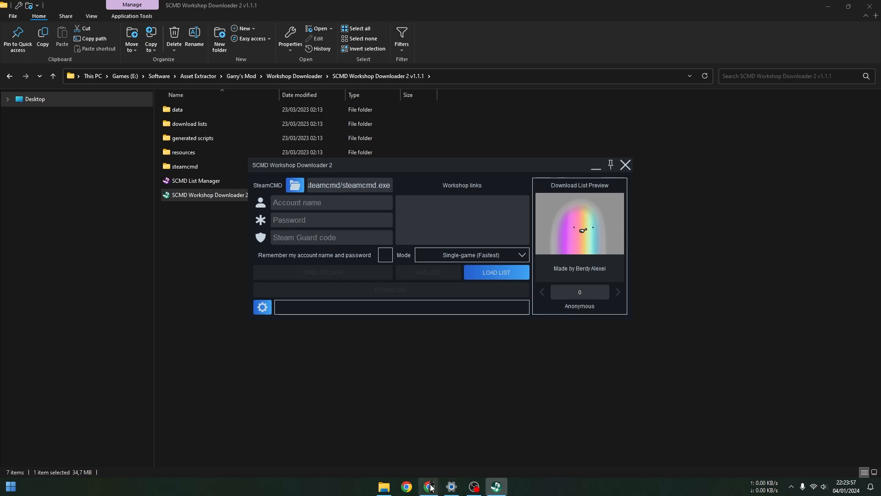
Switch to Chrome and copy the web address of the Garry's Mod Car Eater [NXETBOTS] Workshop page.
mouse_move(431, 485)
click(461, 448)
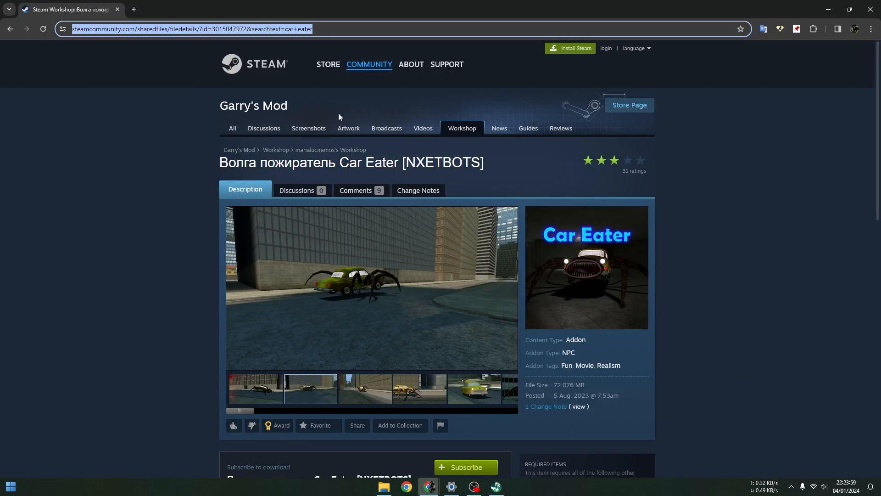
right_click(277, 31)
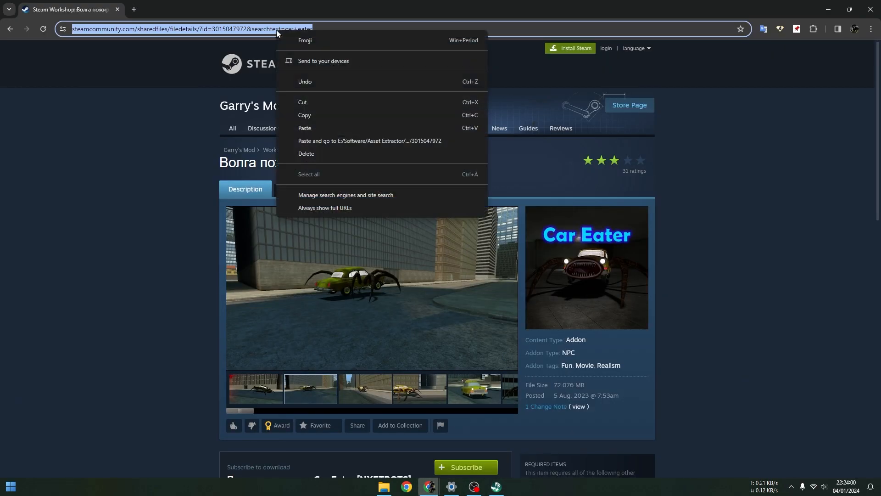
click(313, 115)
Switch to SCMD Workshop Downloader 2, paste the copied address as a Workshop link, and download the addon, closing the finished console.
click(384, 486)
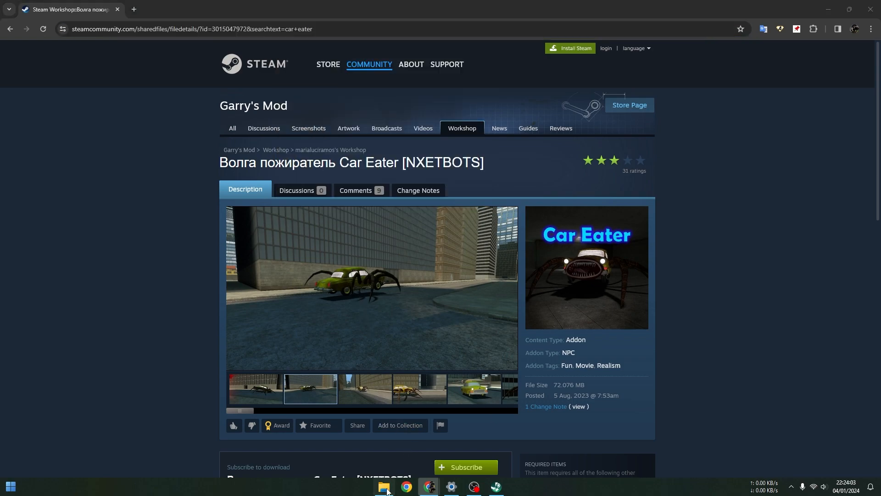
click(497, 487)
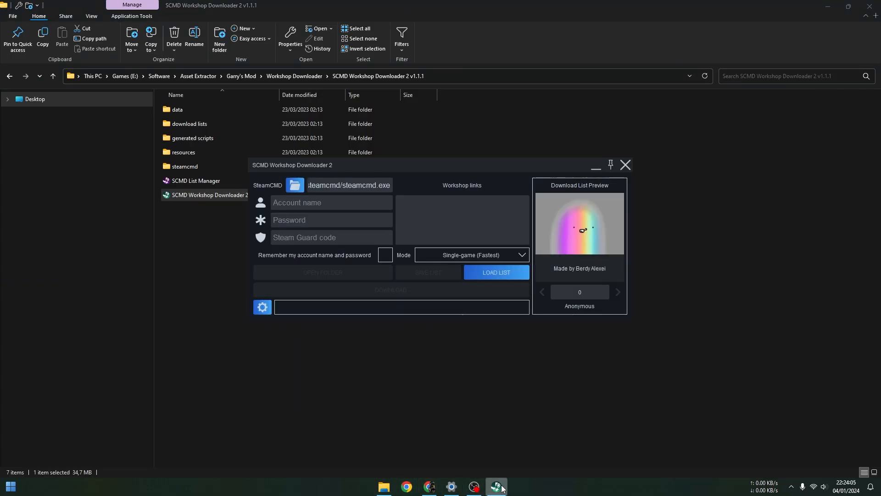
right_click(461, 242)
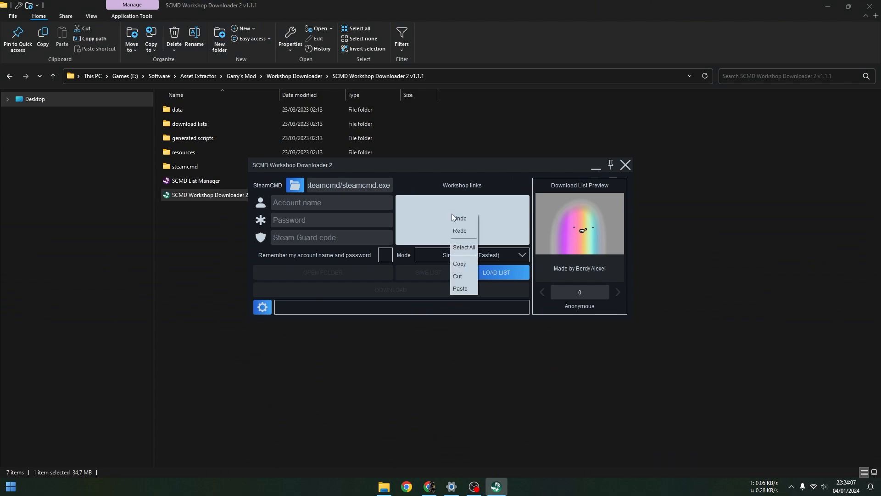
click(463, 289)
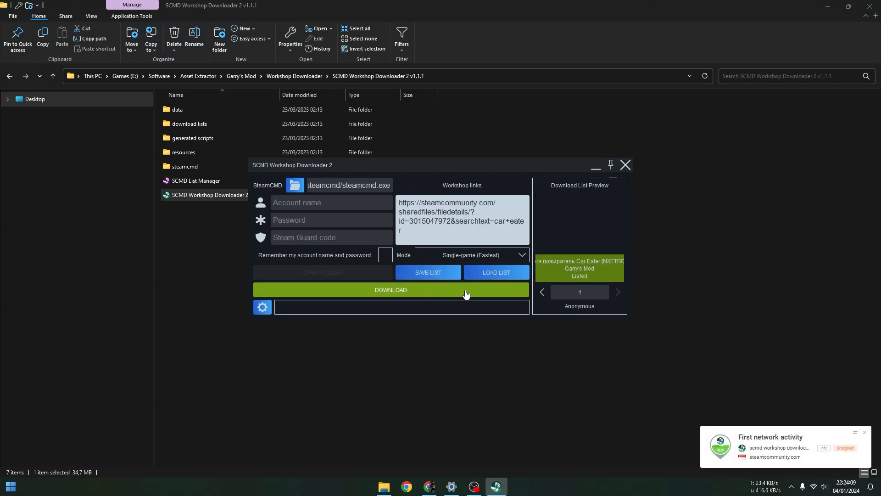
click(396, 294)
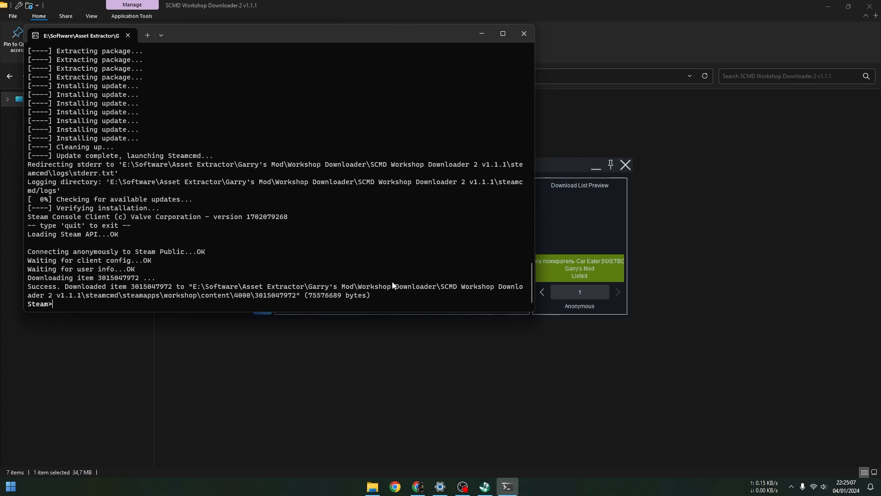
click(523, 35)
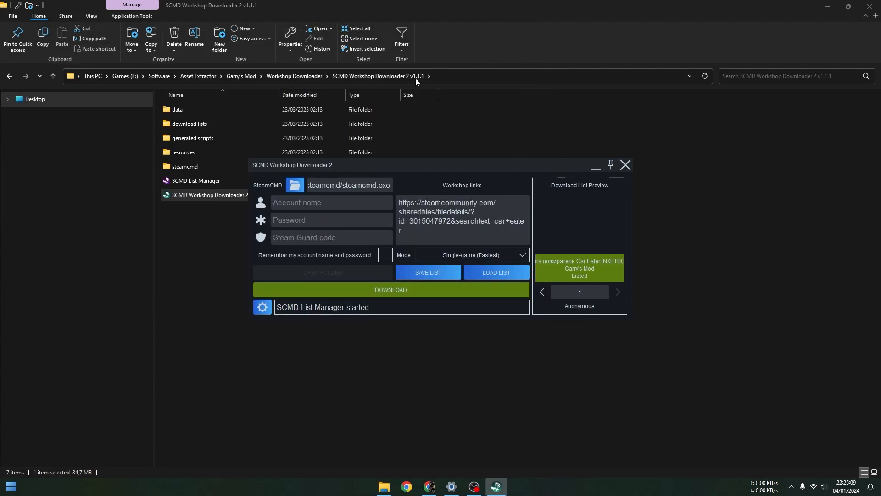
Open the downloaded addon's location, steamcmd\steamapps\workshop\content\4000, in File Explorer.
double_click(202, 166)
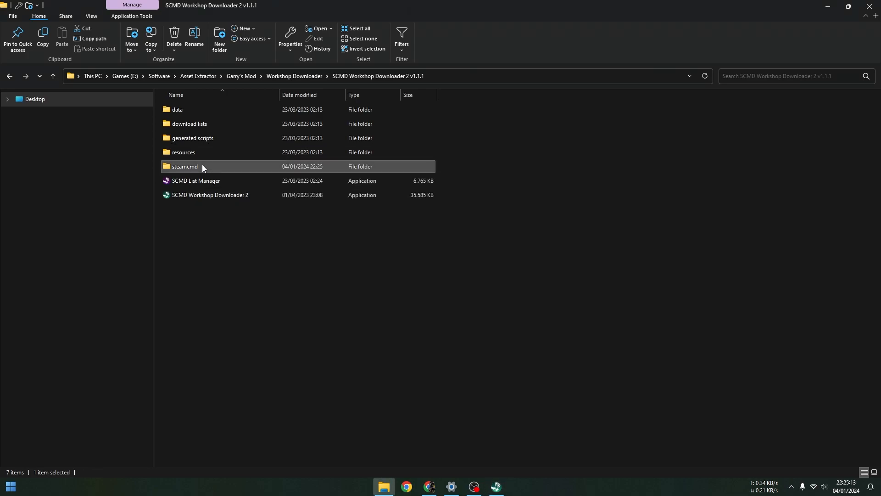
double_click(201, 237)
double_click(200, 113)
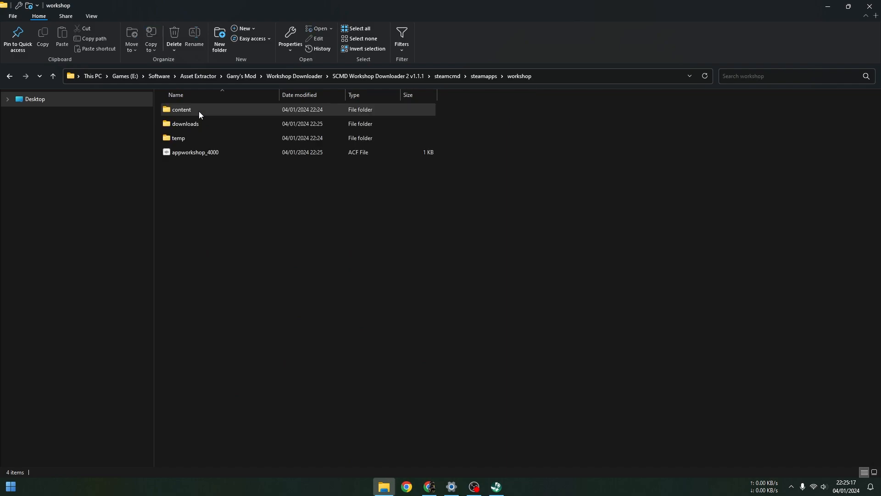
double_click(200, 111)
double_click(199, 111)
click(199, 111)
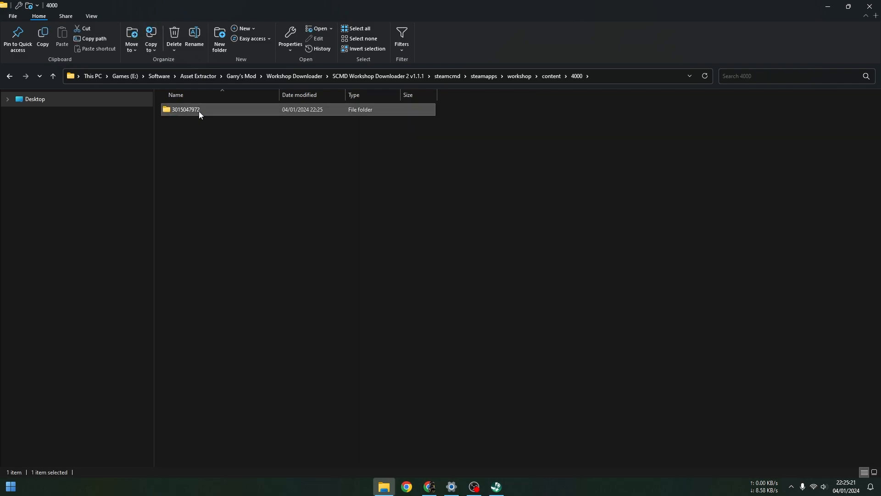
right_click(199, 111)
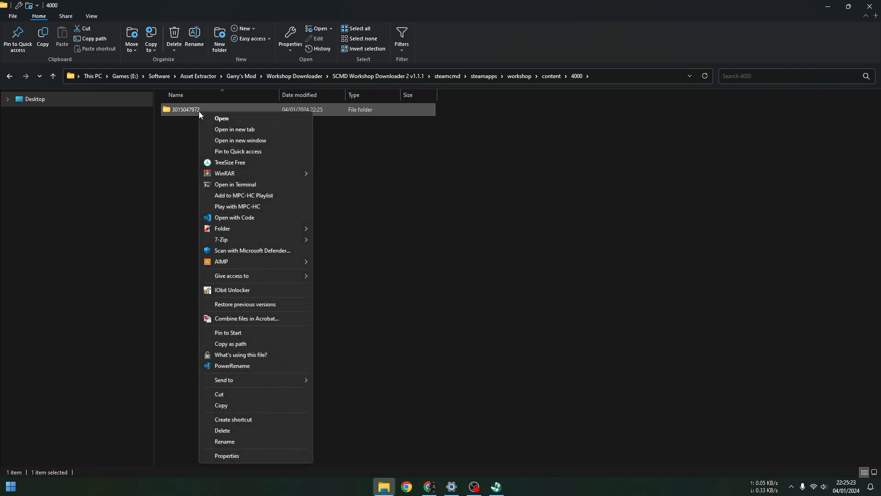
click(241, 393)
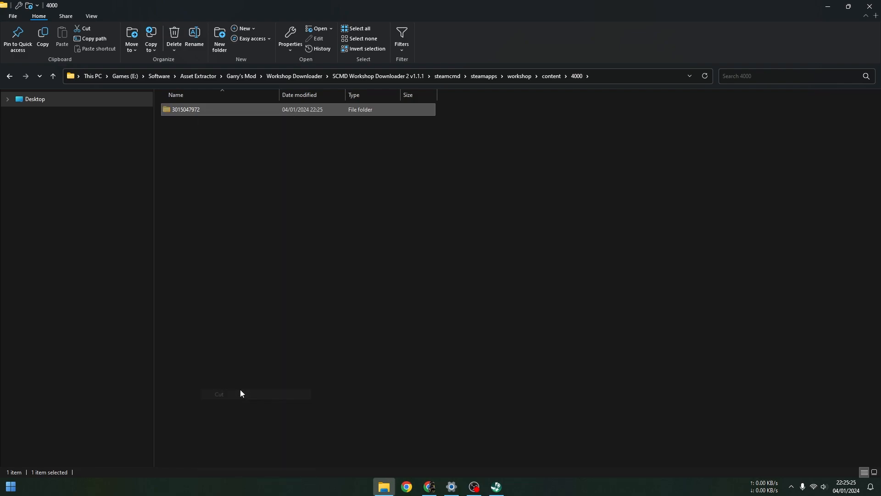
click(244, 77)
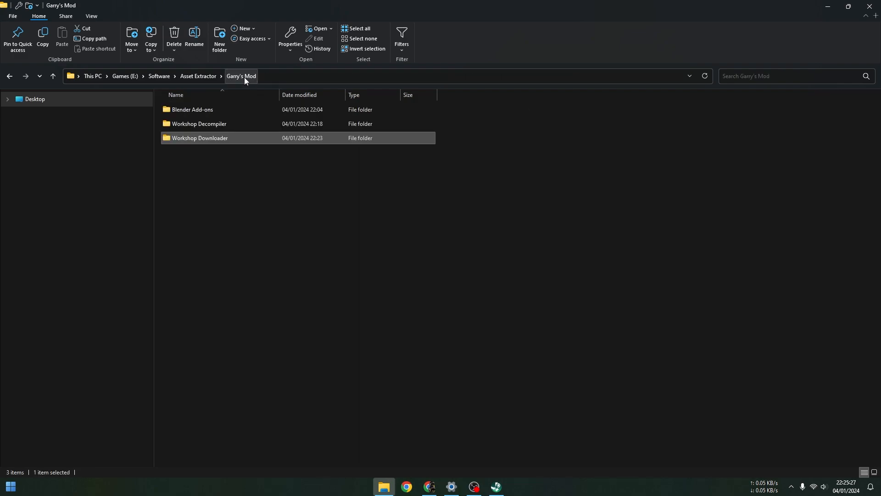
double_click(233, 123)
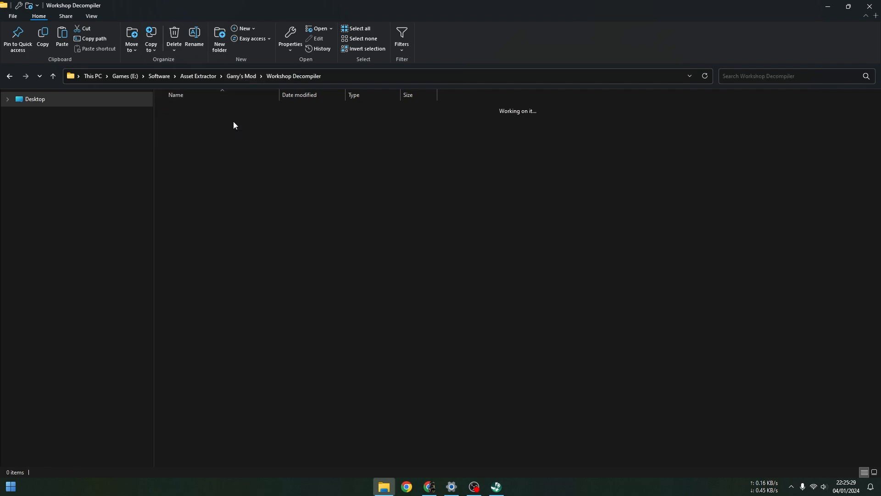
right_click(230, 146)
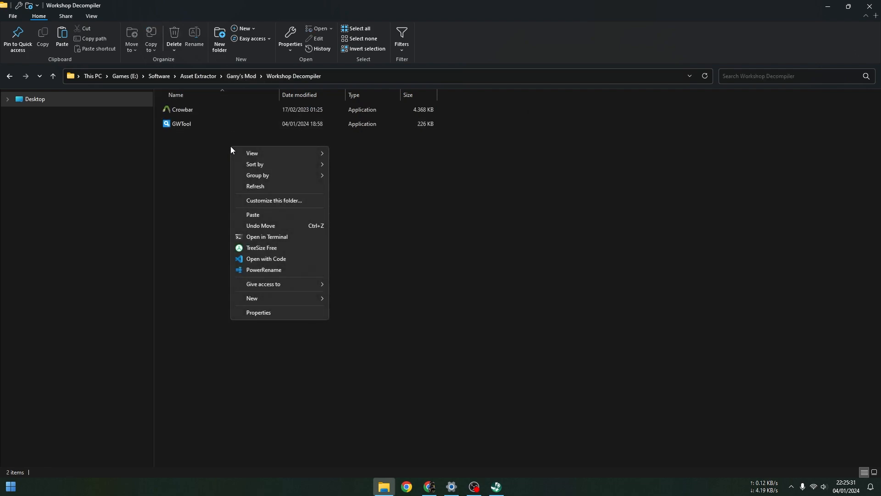
click(253, 211)
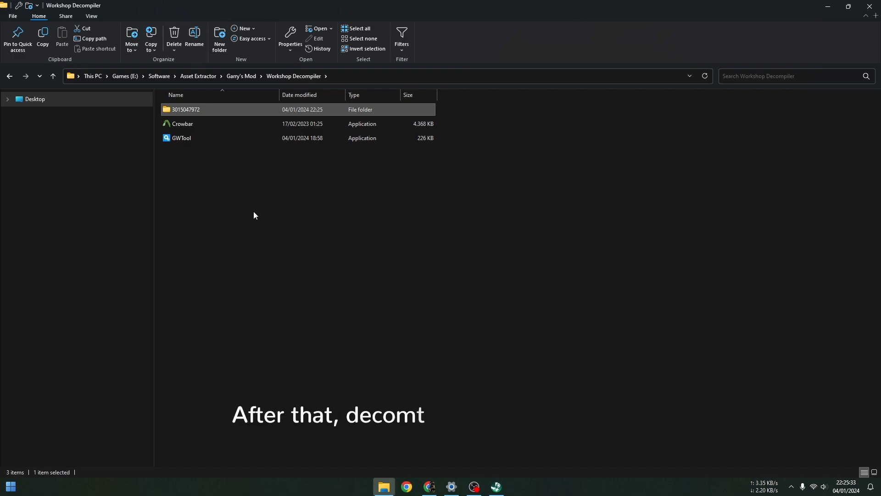
double_click(236, 140)
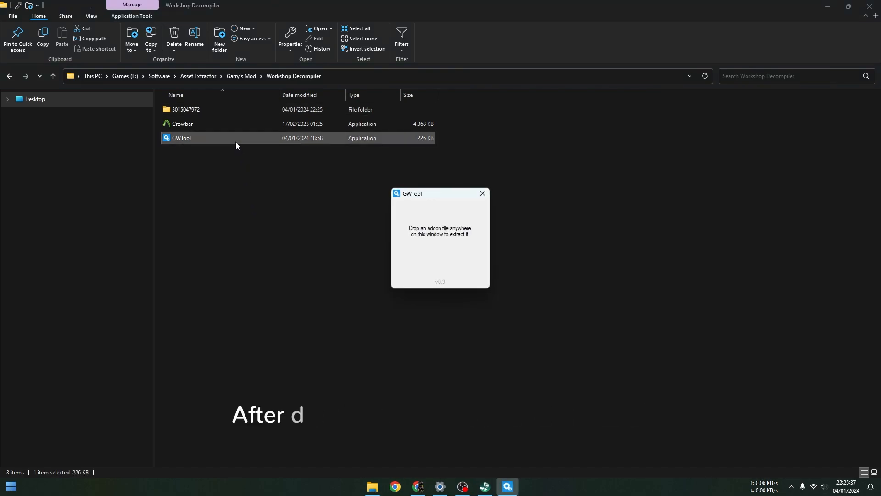
double_click(231, 112)
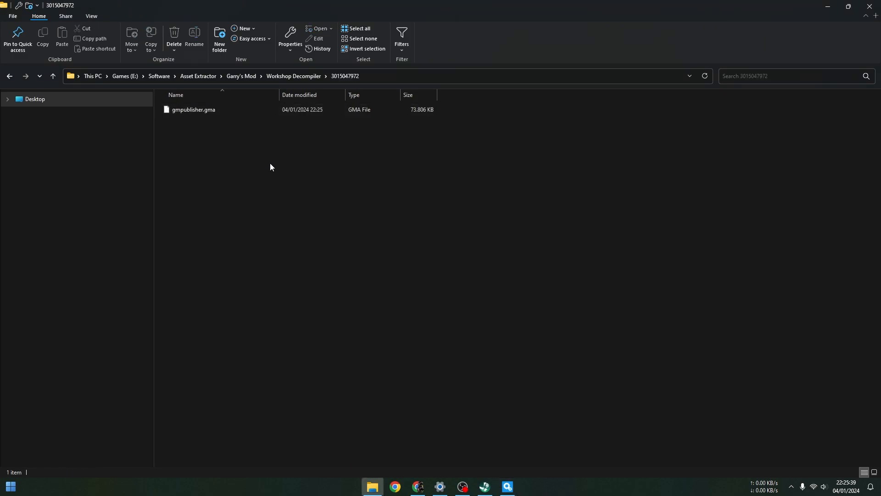
click(508, 486)
drag(186, 110, 397, 195)
drag(448, 247, 448, 246)
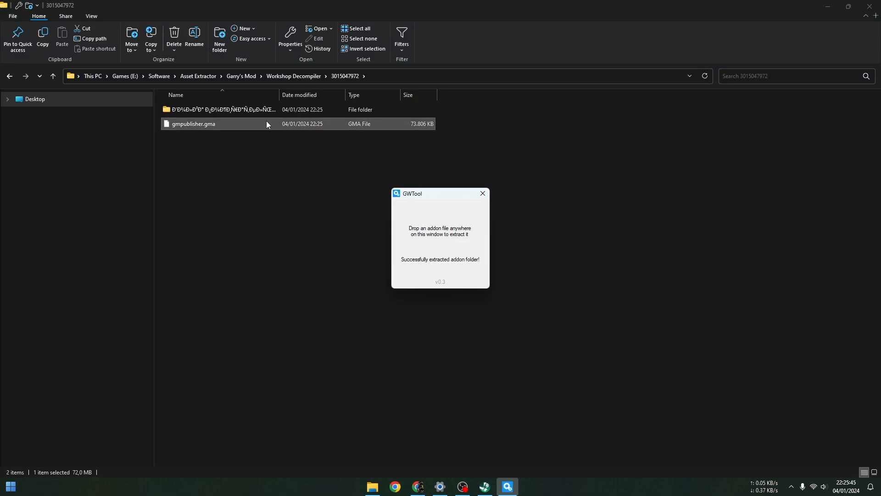
Open the models folder inside the extracted Car Eater addon folder and copy its full path.
click(265, 112)
double_click(263, 112)
click(252, 134)
double_click(253, 135)
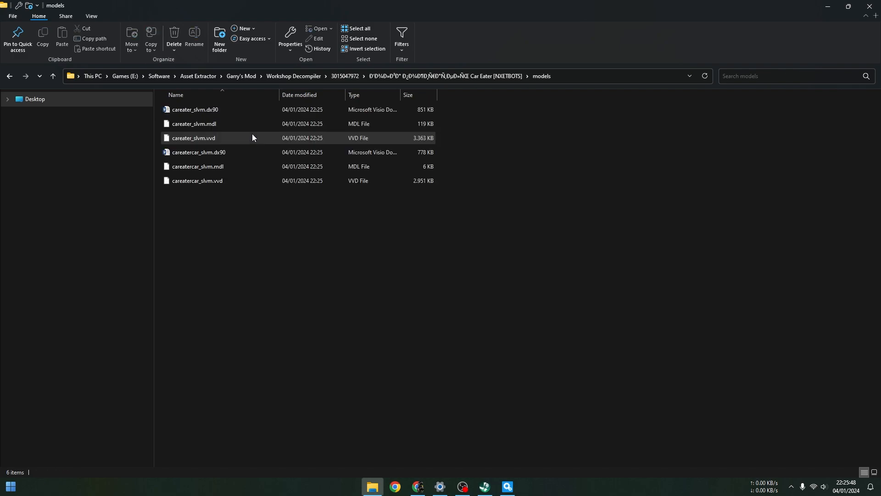
click(600, 78)
right_click(419, 78)
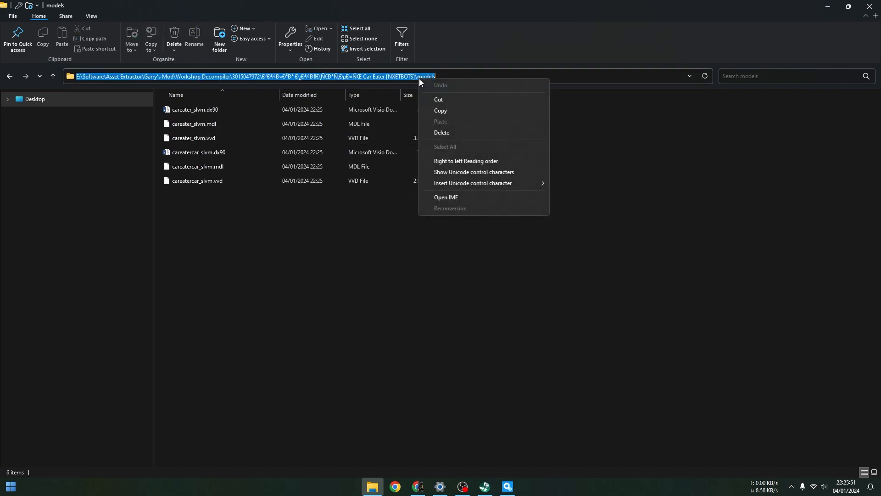
click(451, 108)
click(265, 235)
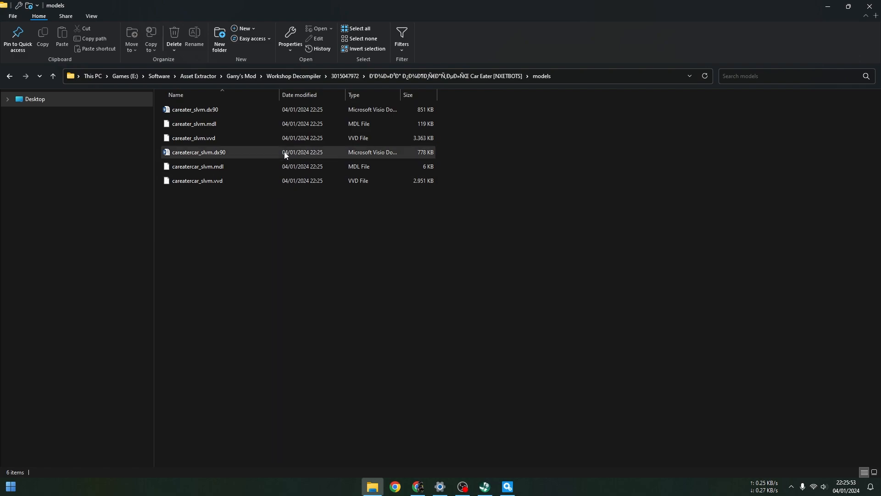
Launch Crowbar from the Workshop Decompiler folder and decompile careater_slvm.mdl from the copied models folder path.
click(300, 77)
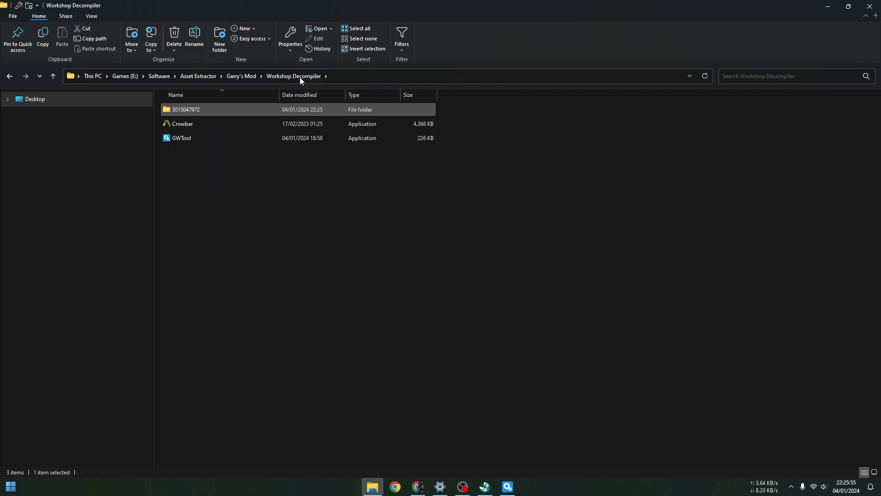
double_click(291, 124)
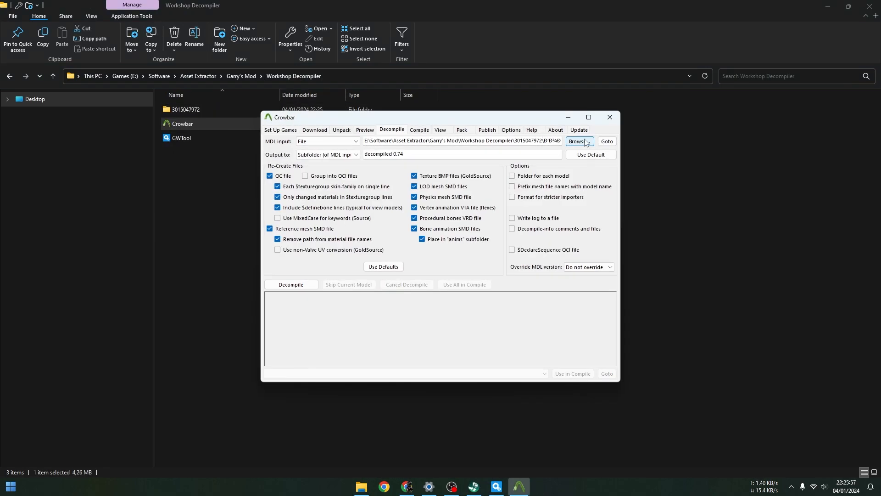
click(579, 141)
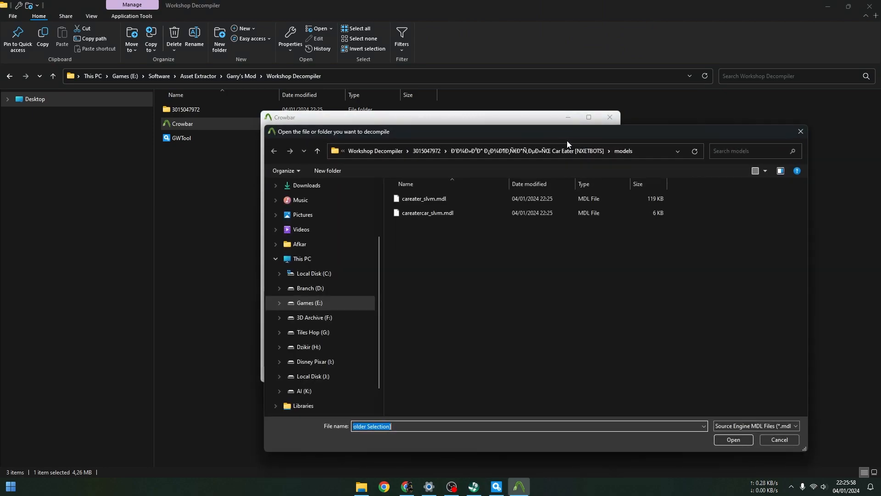
click(649, 153)
right_click(649, 153)
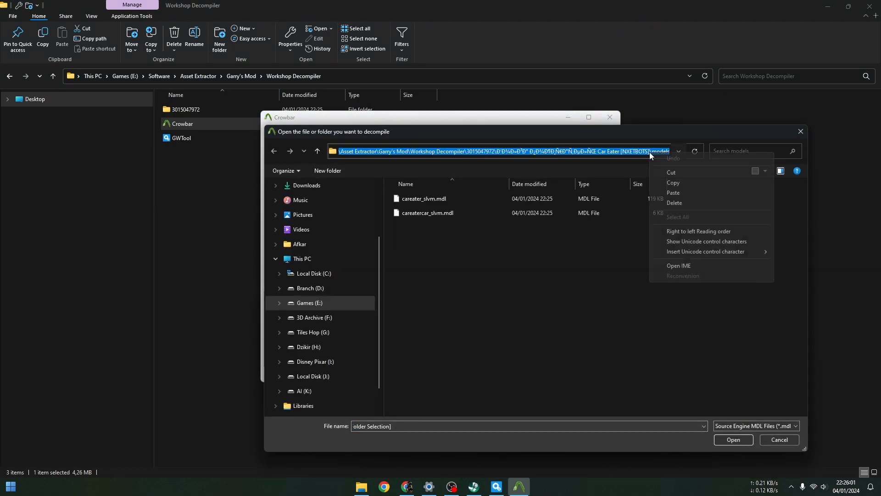
click(680, 193)
key(Return)
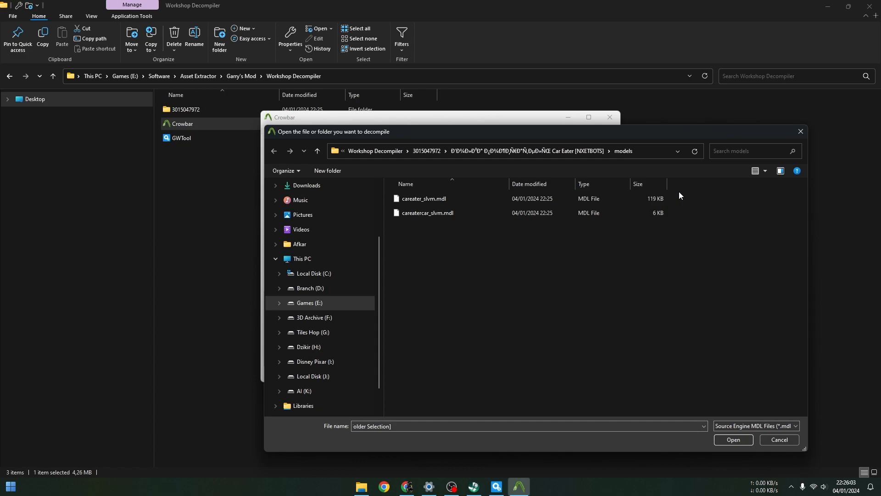
click(488, 204)
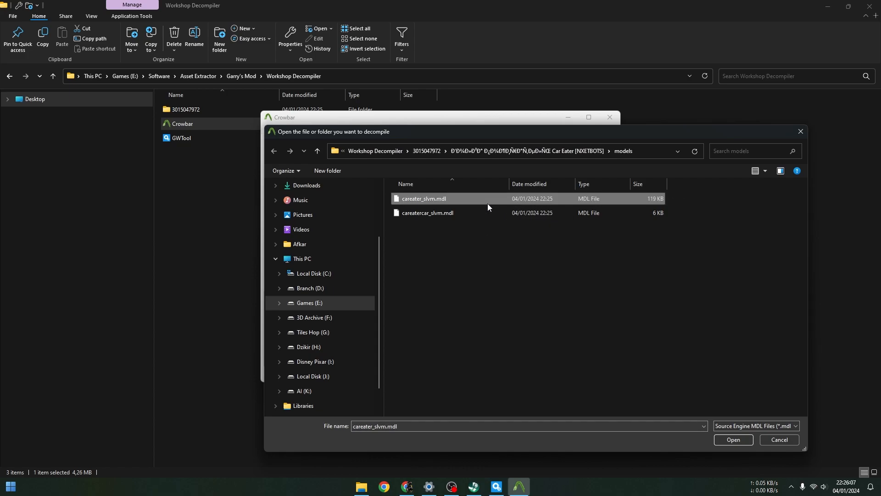
click(739, 441)
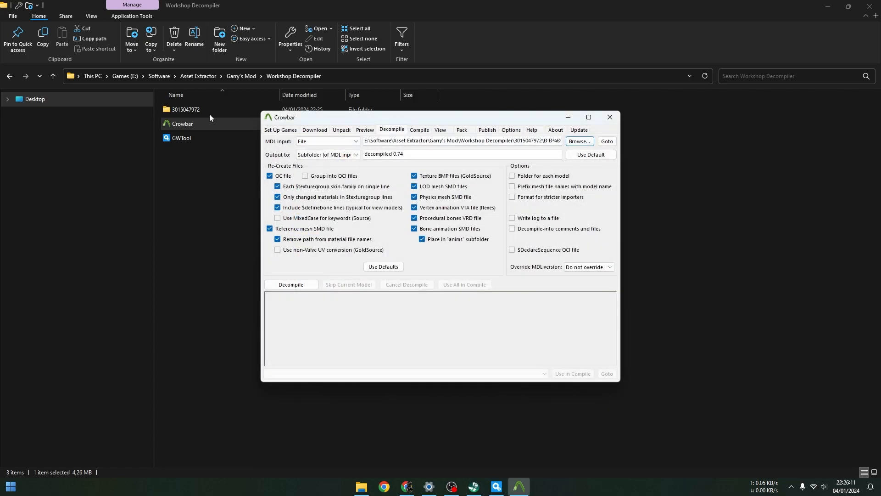
click(290, 285)
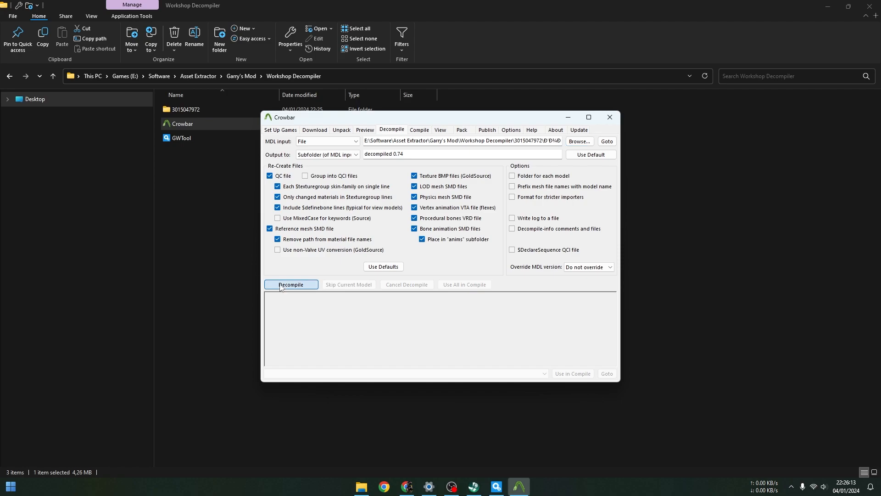
Open the decompiled 0.74 folder inside the addon's models folder in File Explorer and review the decompiled files.
double_click(205, 110)
double_click(207, 110)
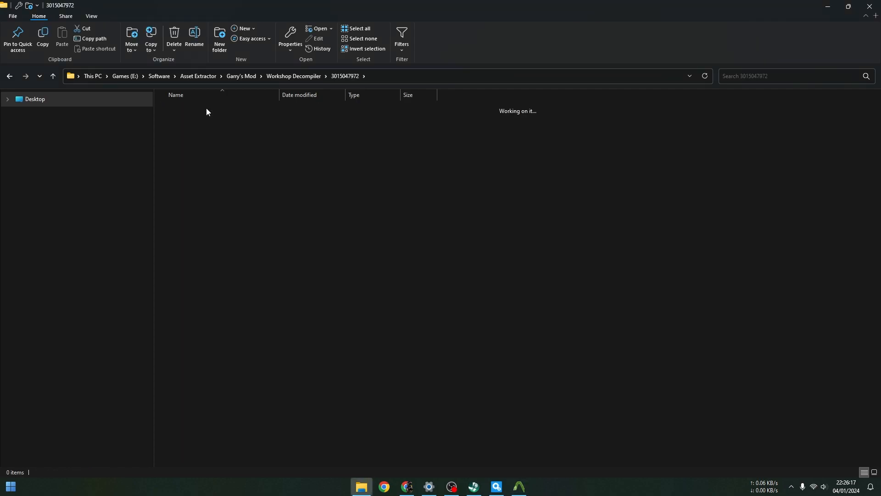
double_click(205, 138)
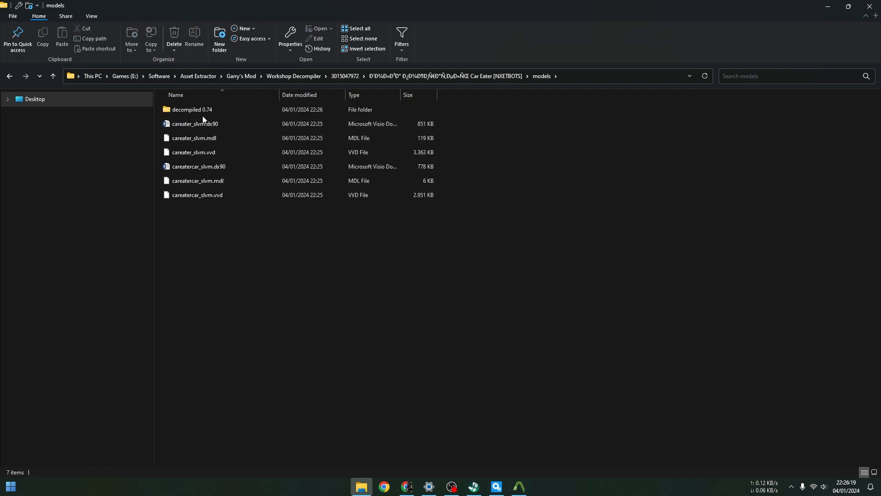
double_click(202, 111)
drag(252, 223, 240, 108)
click(229, 187)
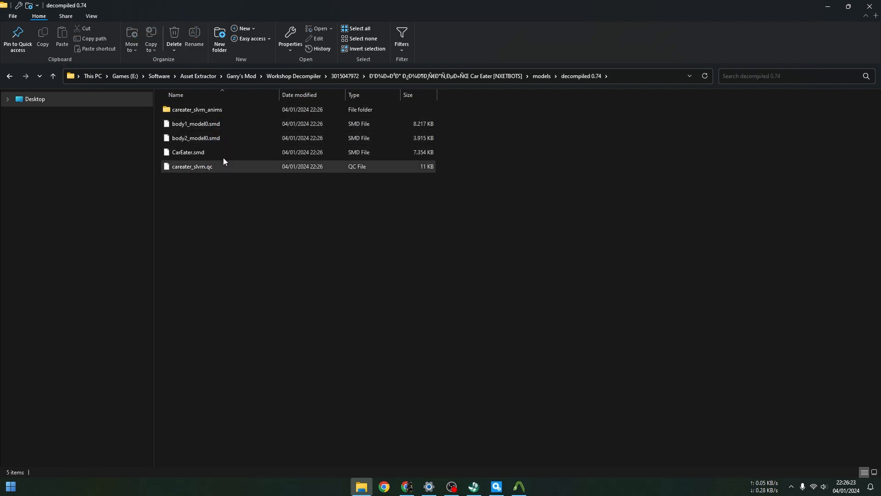
Check the animation files inside careater_slvm_anims and return to the decompiled 0.74 folder.
double_click(216, 111)
drag(244, 239, 229, 212)
drag(216, 176, 211, 107)
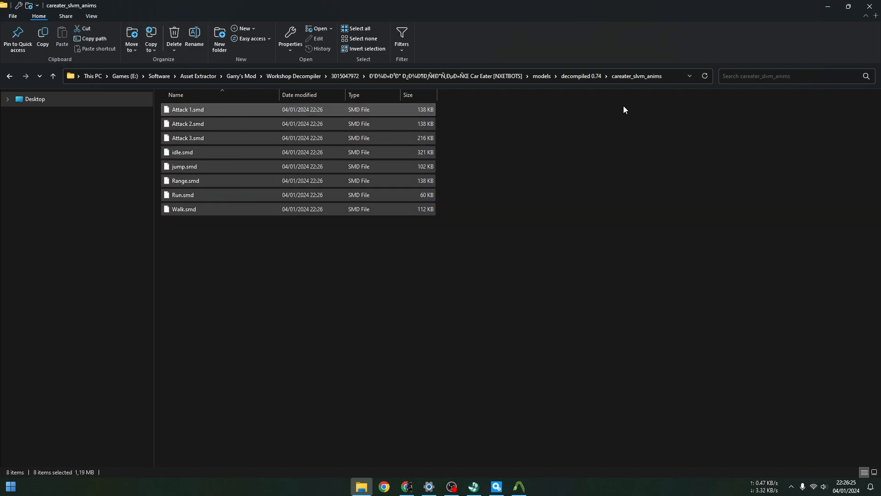
click(582, 77)
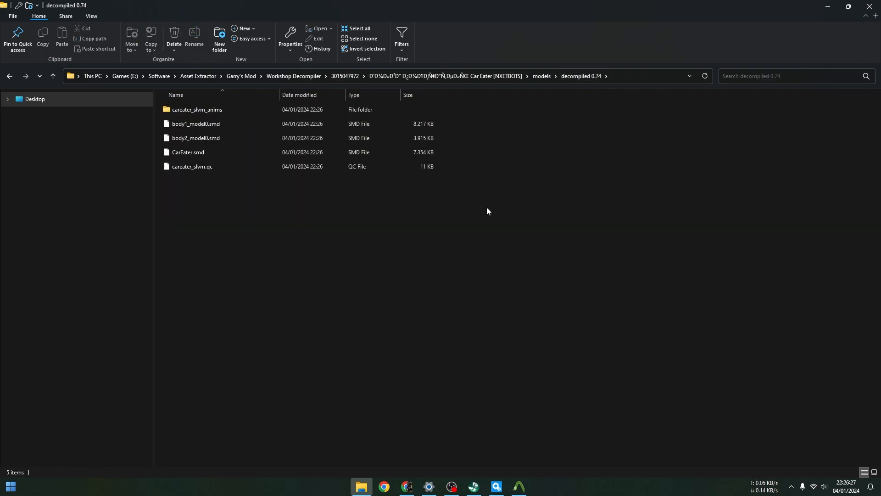
Launch Blender 3.6 and delete the default camera, cube and light.
click(10, 486)
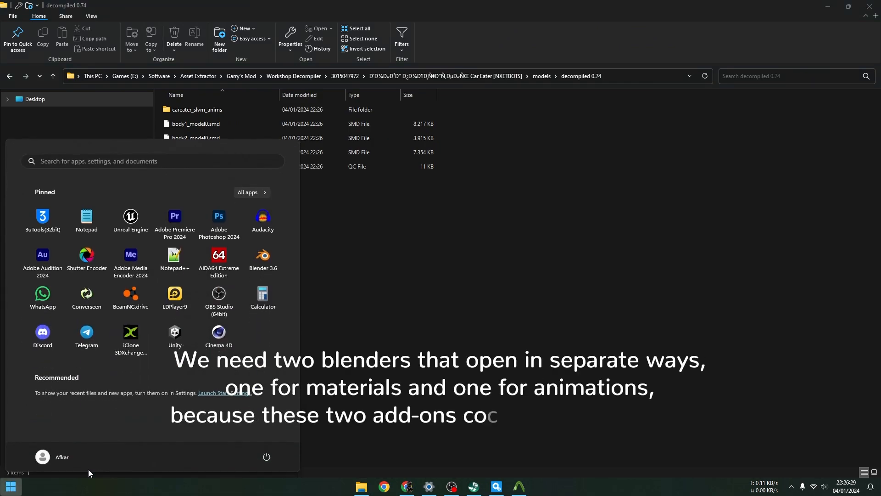
click(262, 259)
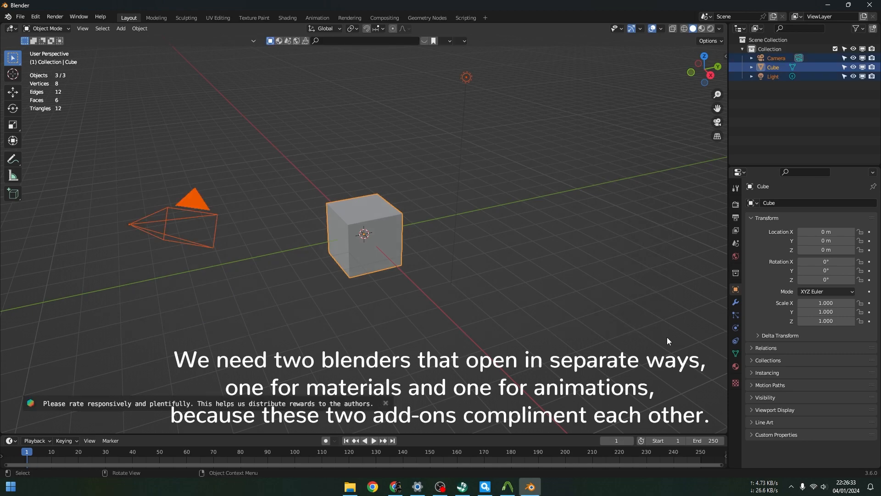
key(Delete)
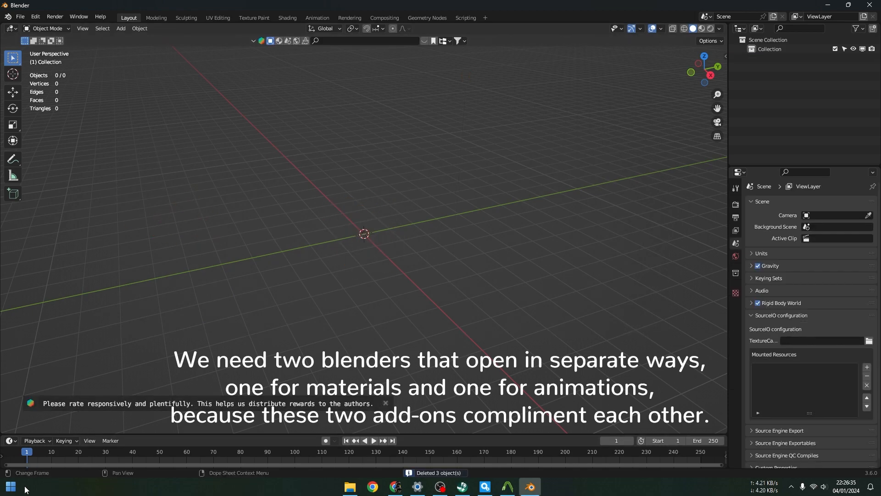
Import careater_slvm.mdl from the copied models folder path as a Source model (.mdl).
click(19, 17)
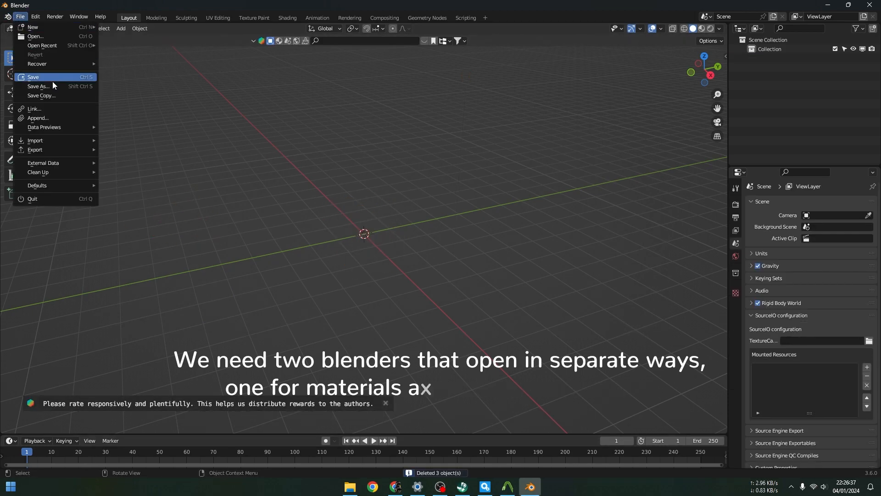
mouse_move(65, 141)
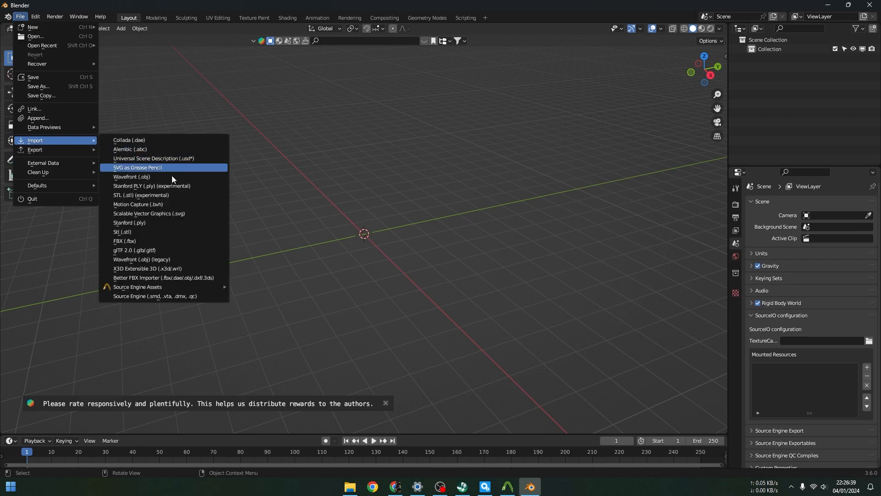
mouse_move(202, 286)
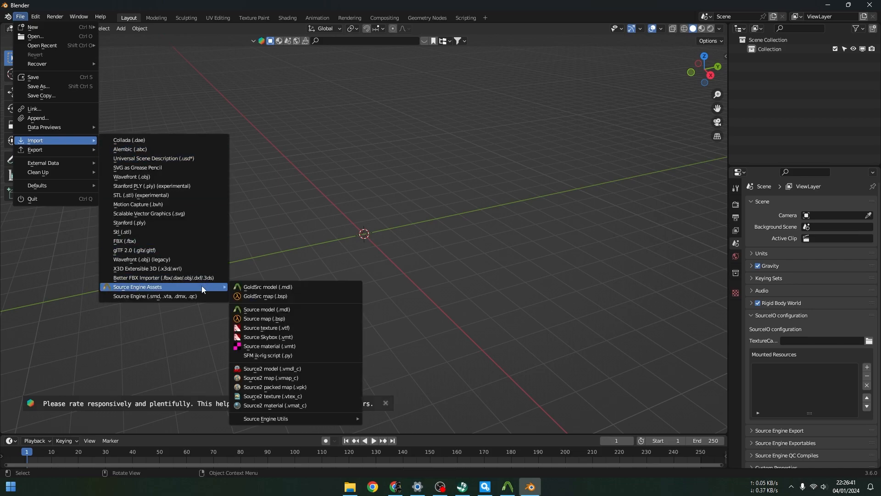
click(278, 309)
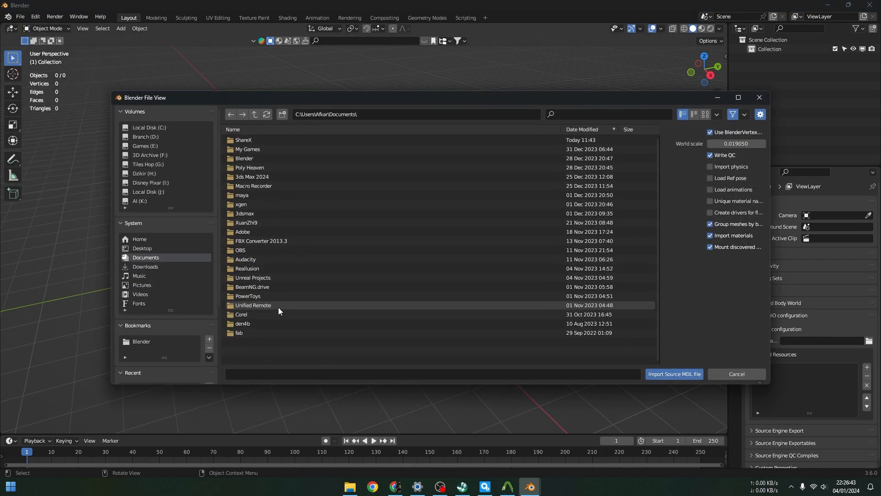
click(386, 115)
key(ctrl+v)
key(Return)
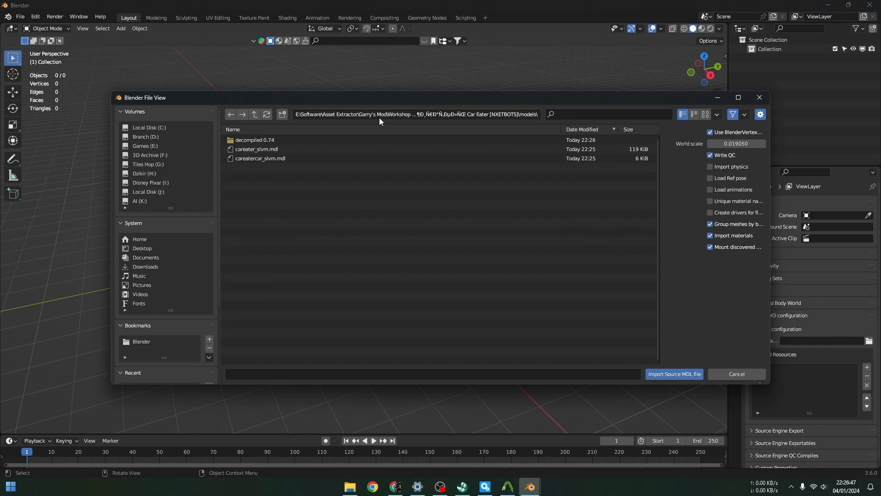
click(276, 151)
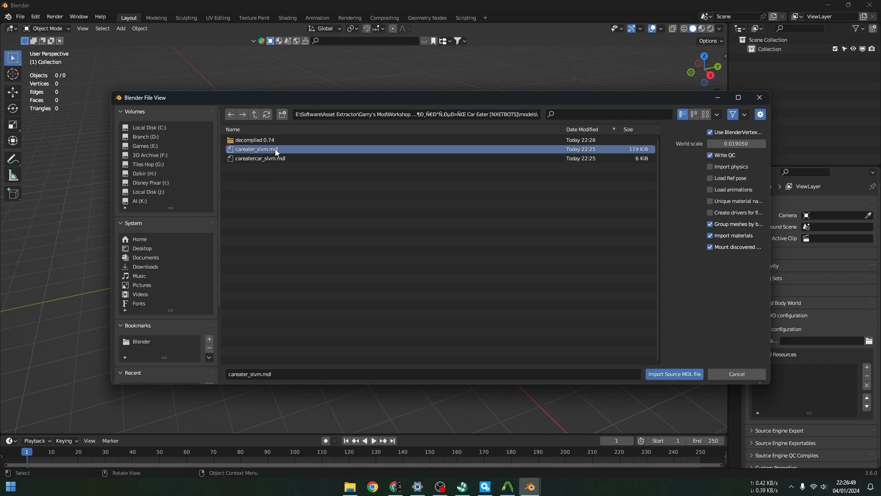
click(671, 374)
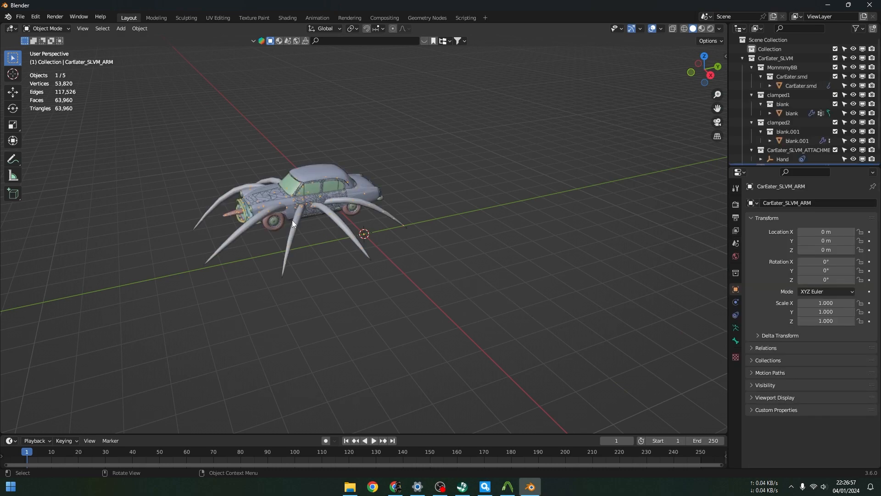
Switch the viewport shading to Material Preview and inspect the textures on the imported car model.
key(z)
click(281, 283)
scroll(181, 197, up, 5)
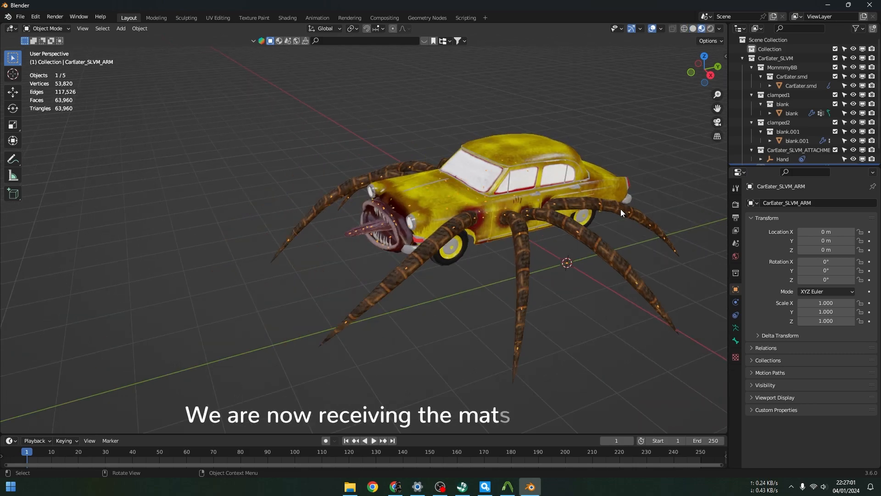
scroll(654, 213, down, 1)
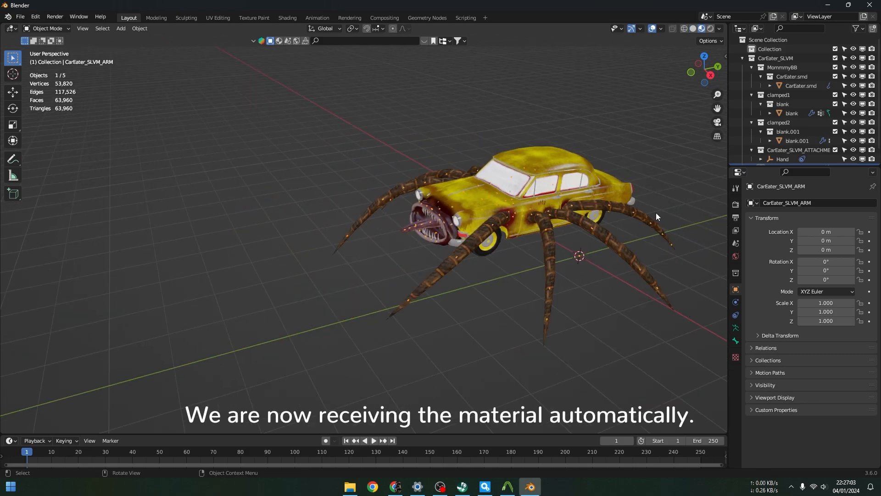
scroll(656, 213, down, 2)
shift+middle_drag(577, 221, 445, 235)
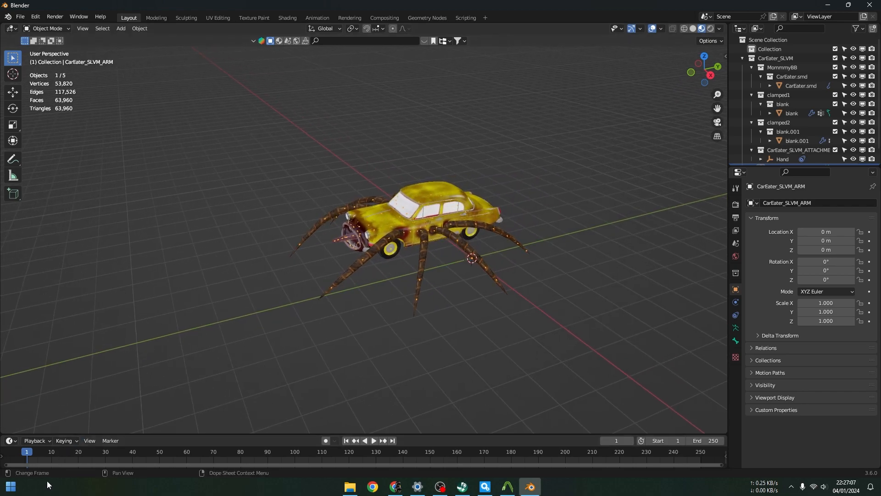
Launch a second Blender 3.6 instance for the animations and clear all default objects from its scene.
click(19, 489)
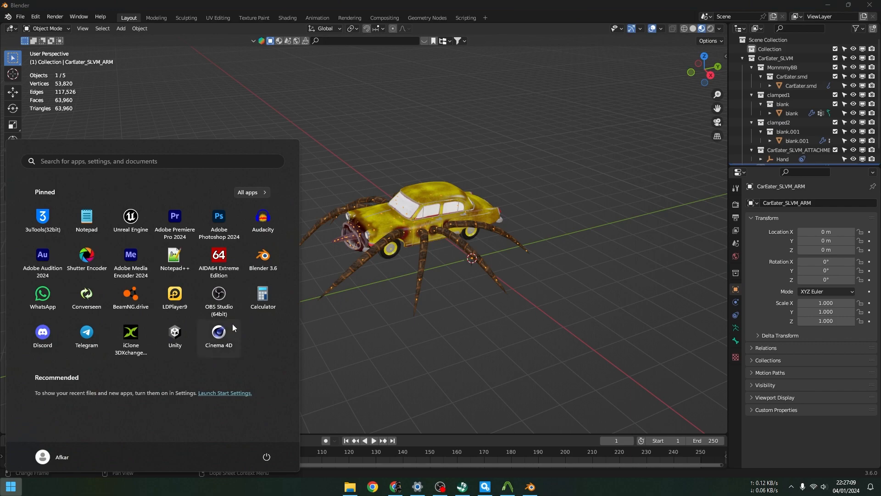
click(274, 262)
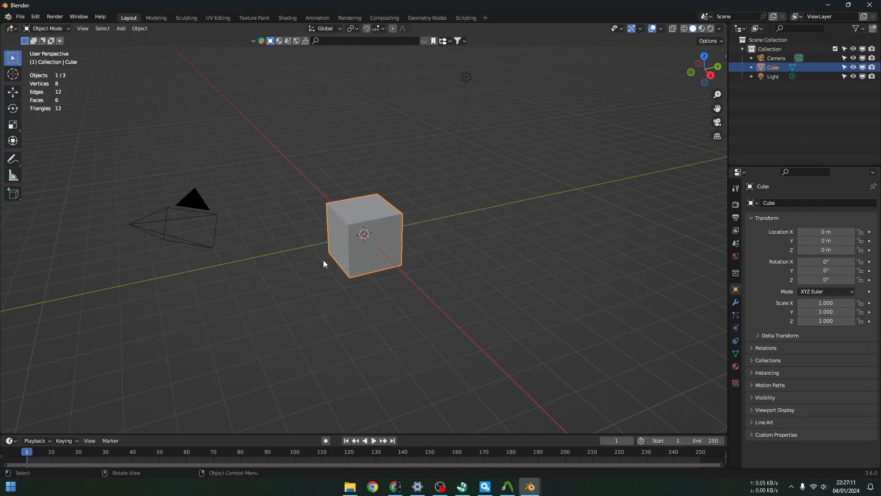
drag(122, 157, 583, 311)
key(Delete)
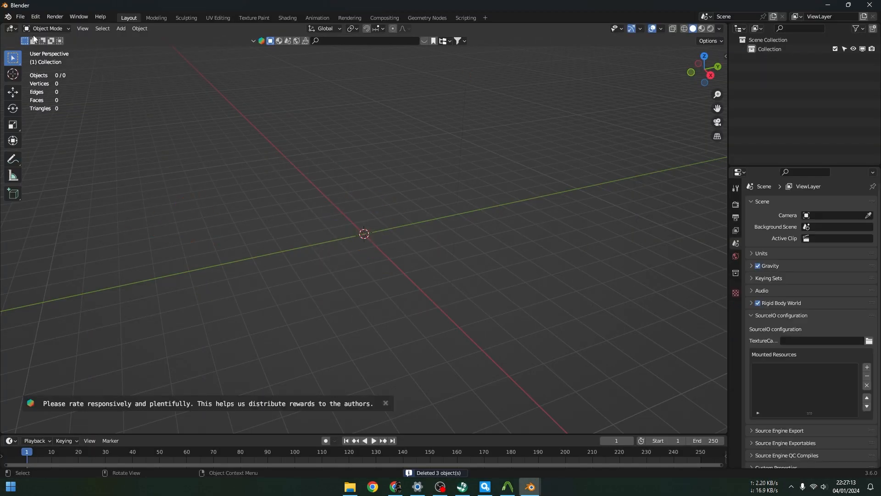
Import body1_model0.smd, body2_model0.smd and CarEater.smd together from the decompiled 0.74 folder under the copied models path as Source Engine files.
click(20, 17)
mouse_move(54, 143)
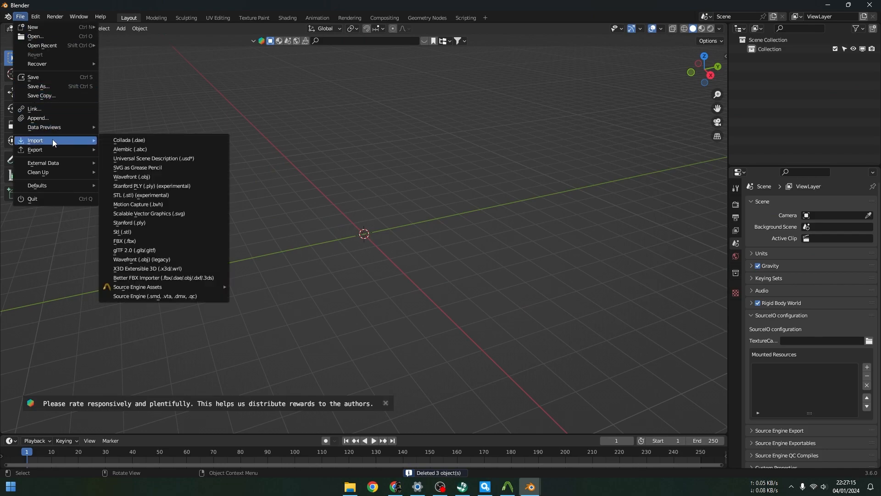
click(165, 296)
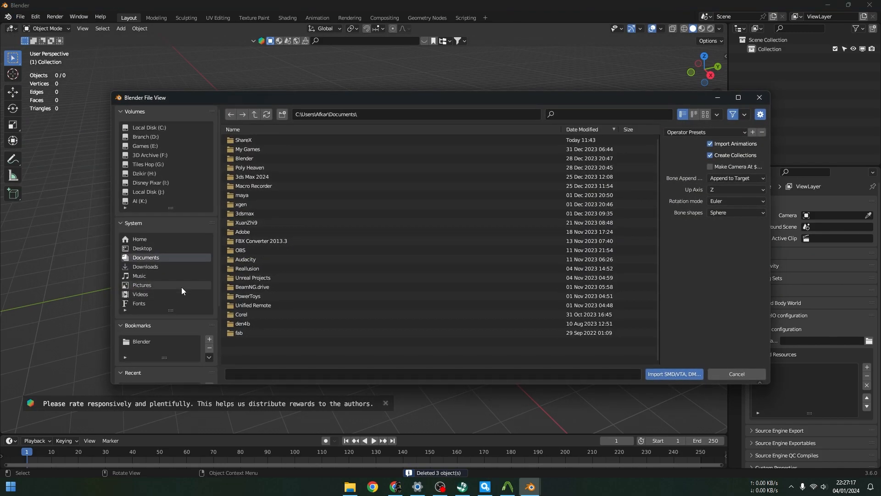
click(385, 116)
key(ctrl+v)
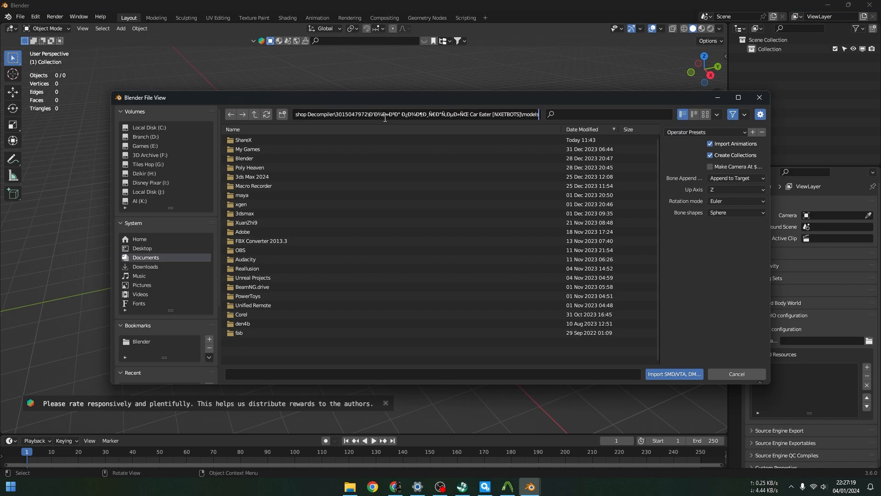
key(Return)
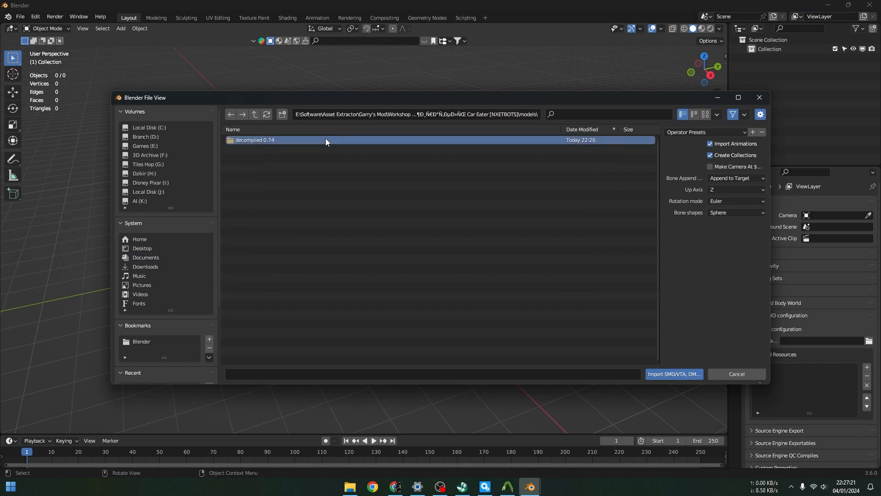
double_click(326, 138)
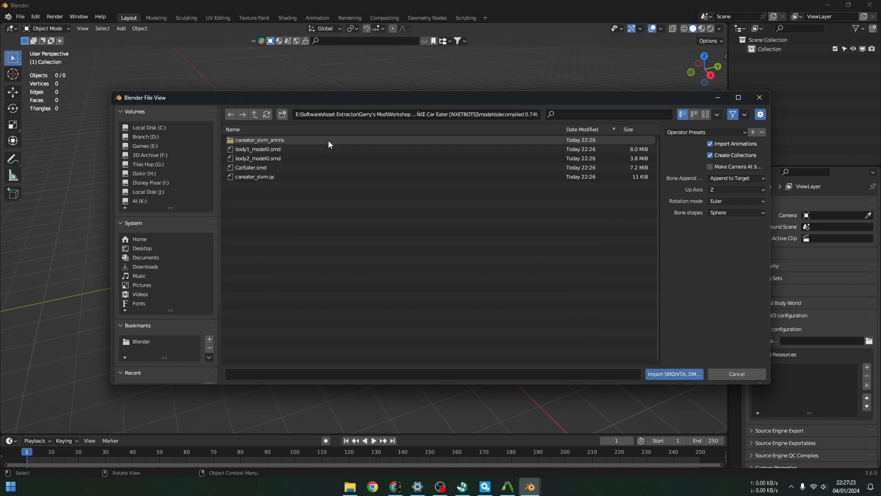
click(313, 166)
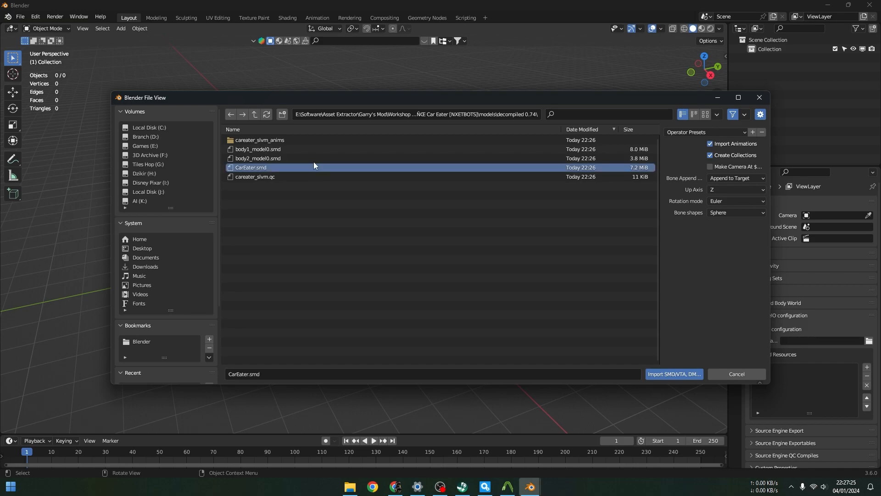
shift+click(315, 151)
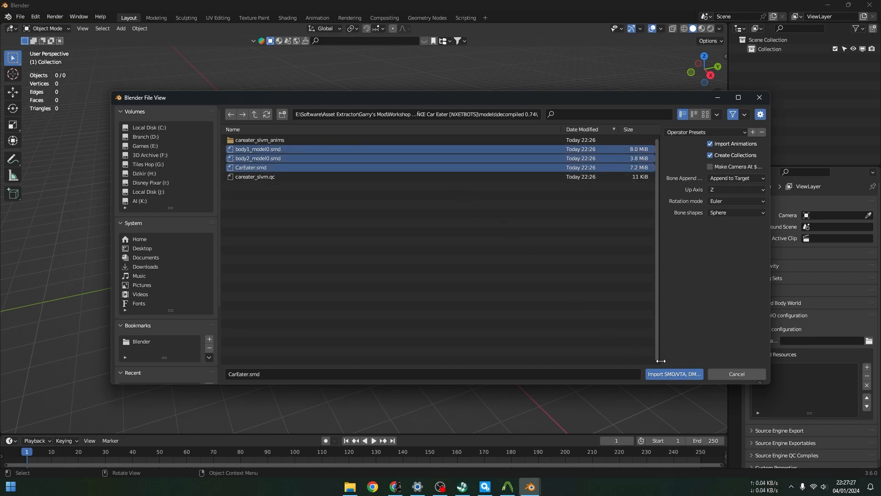
click(668, 372)
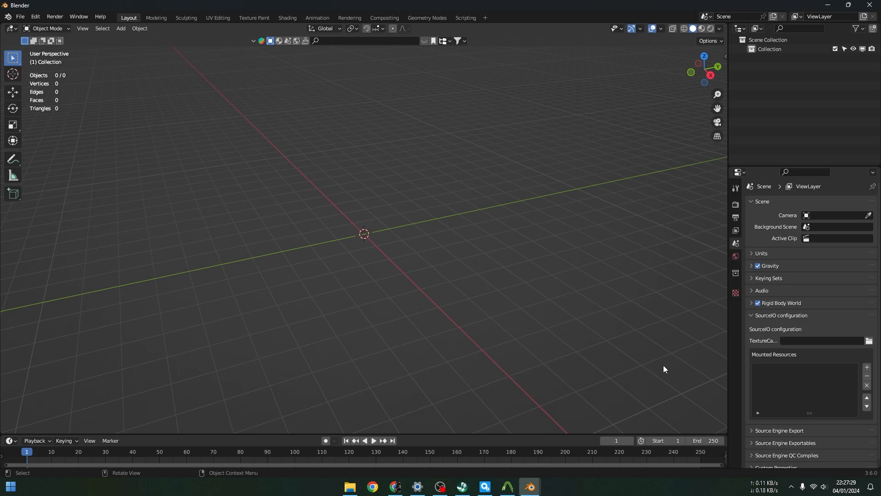
Frame the imported car model, switch the viewport shading to Material Preview and deselect all objects.
scroll(391, 213, down, 13)
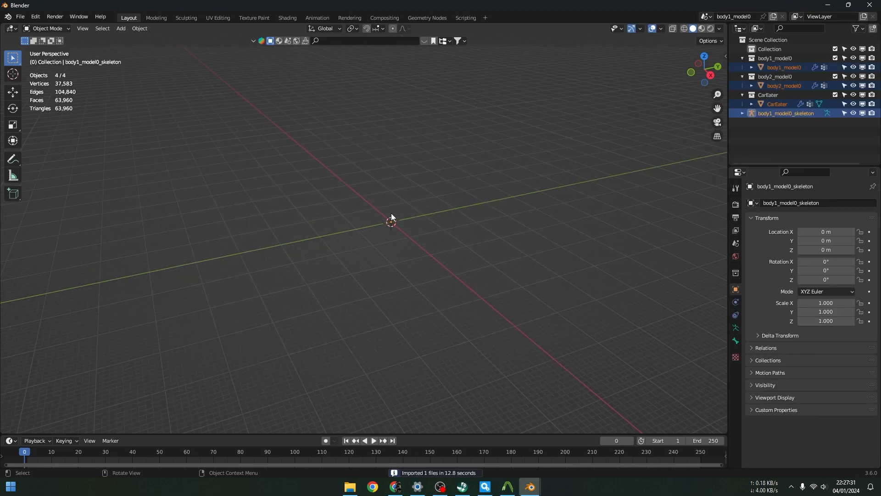
shift+middle_drag(336, 202, 494, 297)
scroll(488, 295, up, 2)
key(z)
click(486, 341)
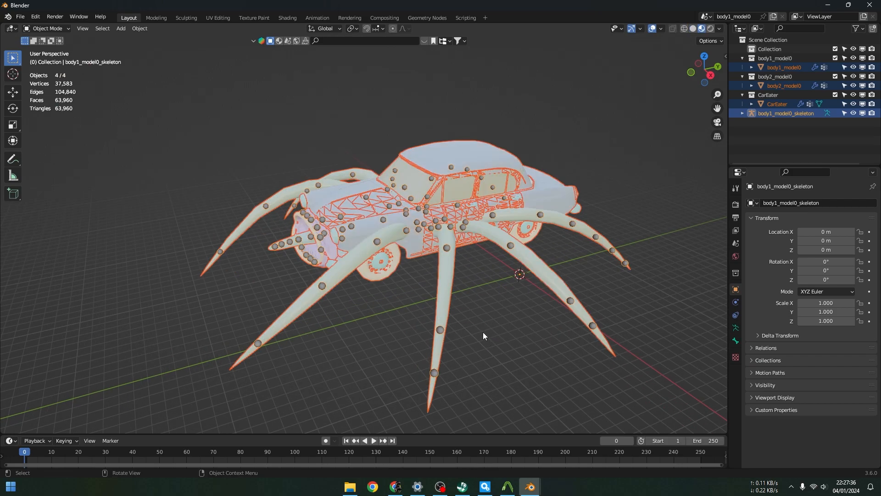
click(359, 321)
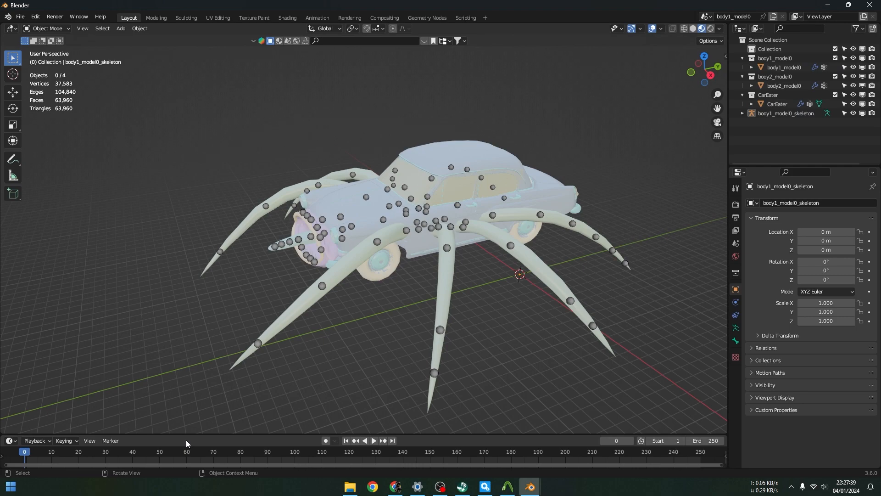
Change the timeline area to a Dope Sheet in Action Editor mode, enlarge it and check its list of available actions.
click(10, 441)
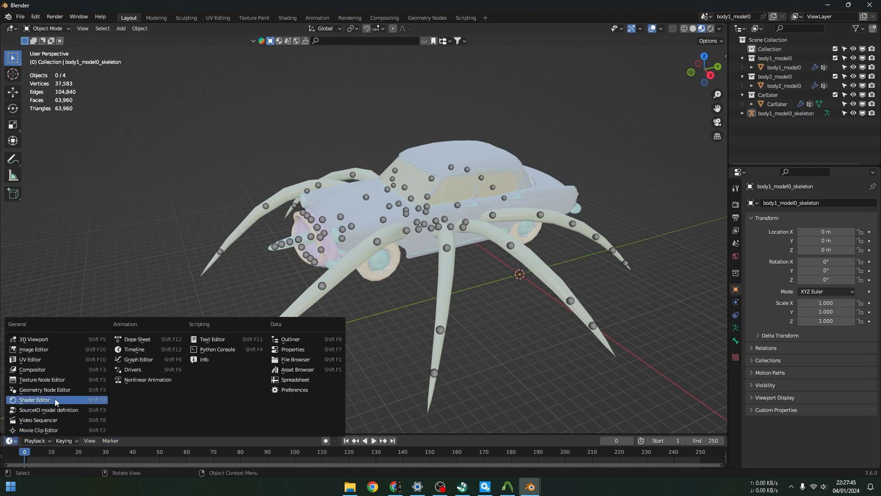
click(138, 340)
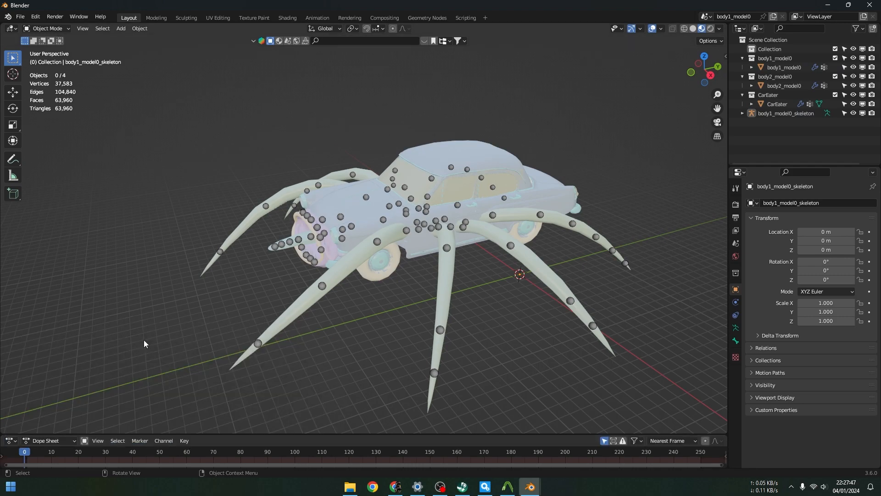
click(86, 442)
drag(227, 434, 262, 330)
middle_drag(373, 291, 357, 305)
click(331, 339)
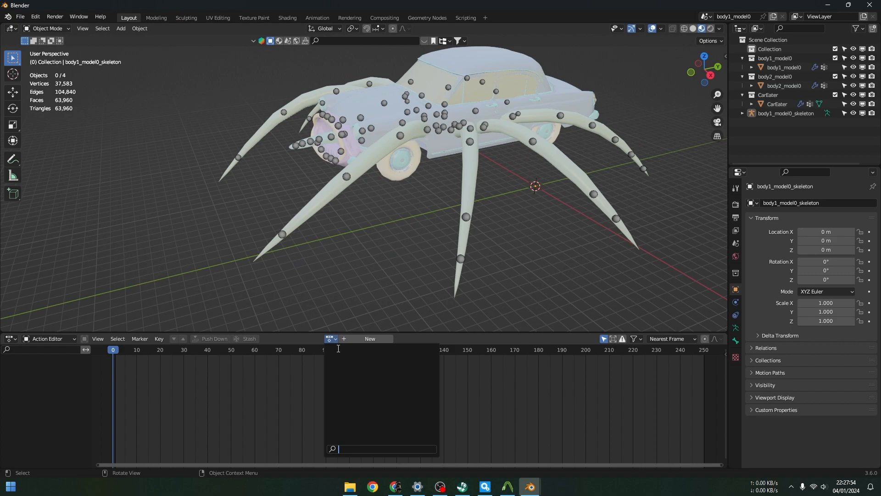
click(333, 341)
Import all the animation SMD files, Attack 1 through Walk, from the careater_slvm_anims folder as Source Engine files.
click(21, 16)
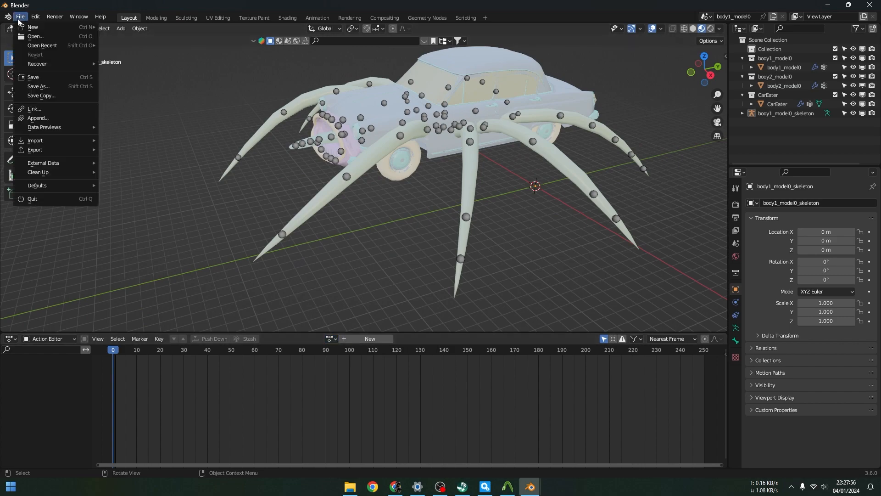
mouse_move(65, 139)
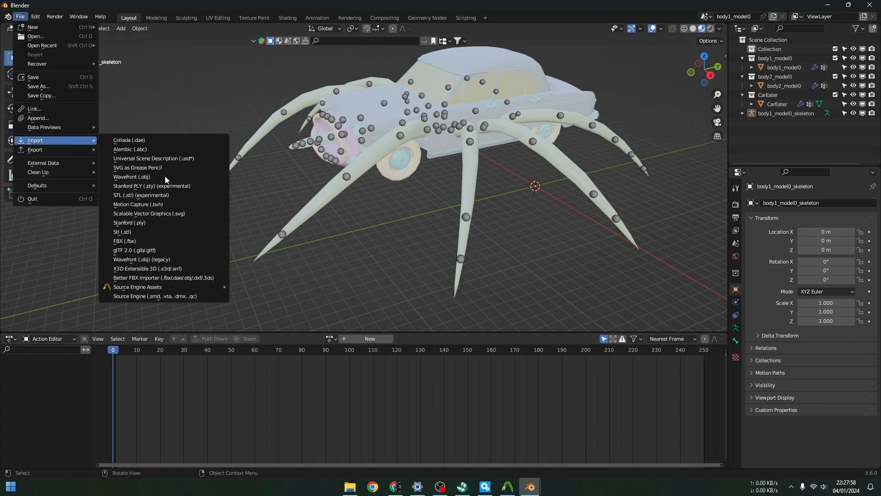
click(149, 296)
double_click(262, 142)
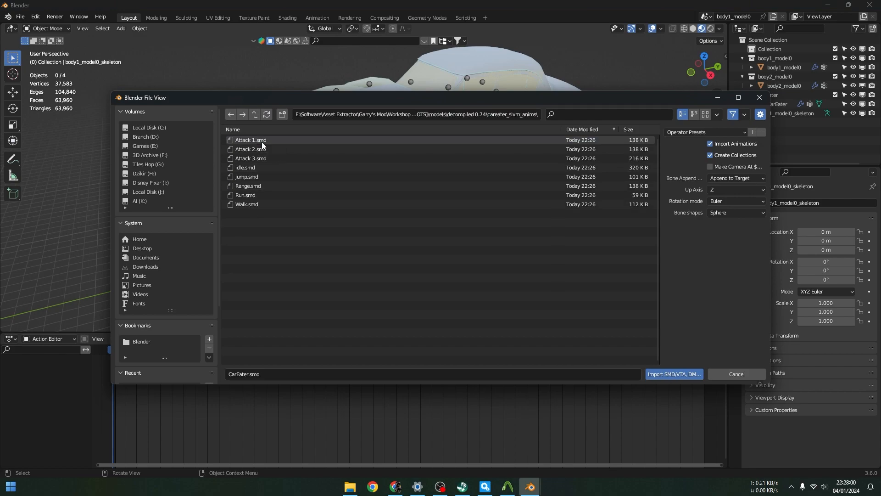
drag(262, 233, 256, 139)
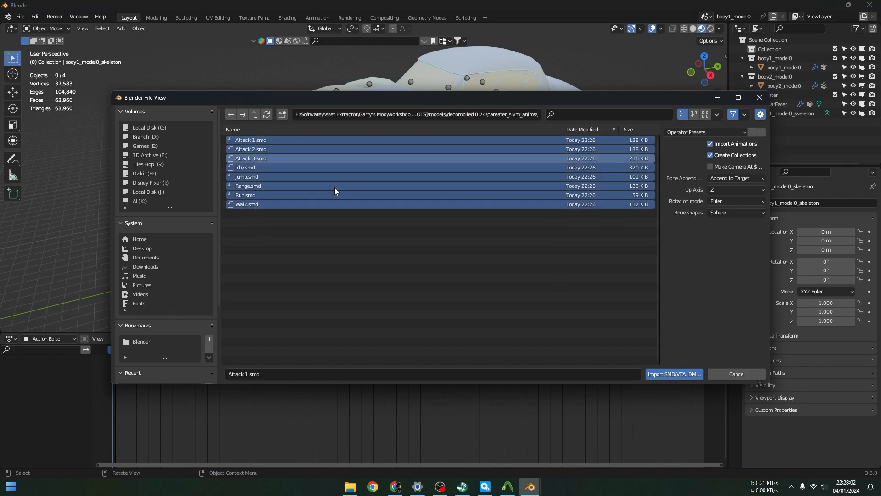
click(675, 373)
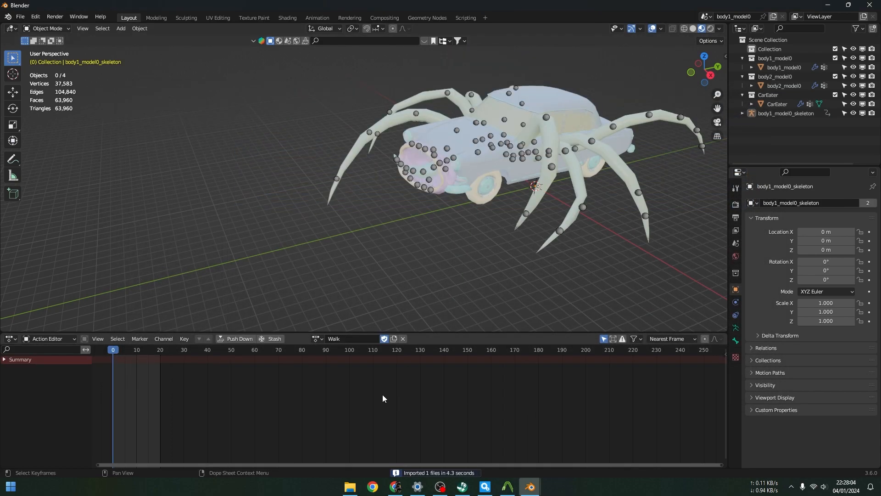
Preview the Walk animation, and assign the Run action to the selected skeleton and scrub through it.
mouse_move(119, 351)
mouse_down()
mouse_move(158, 357)
mouse_move(111, 359)
mouse_up()
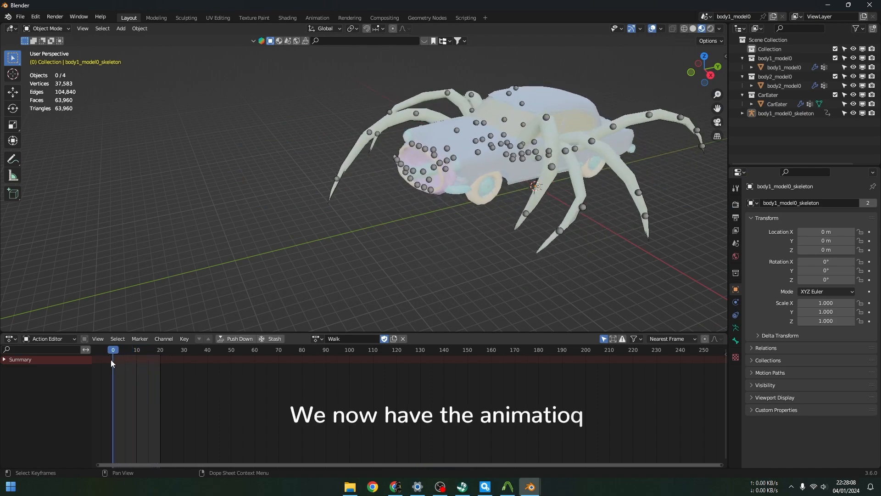
click(447, 159)
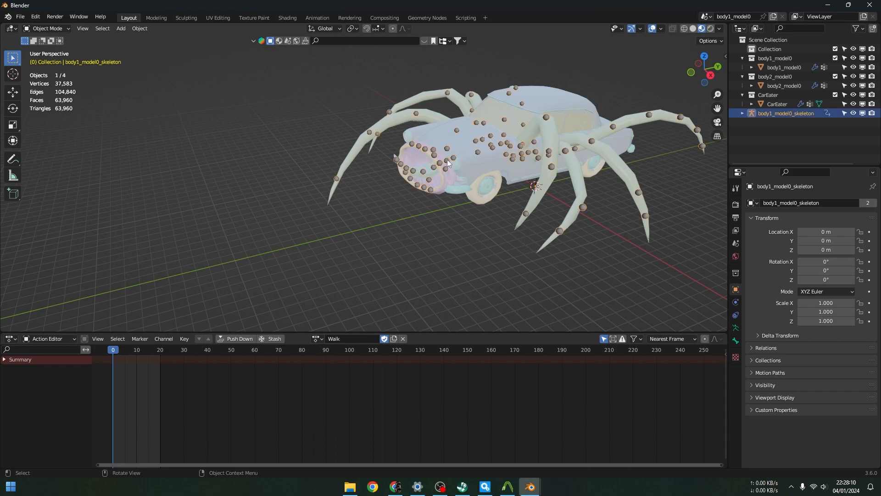
click(317, 339)
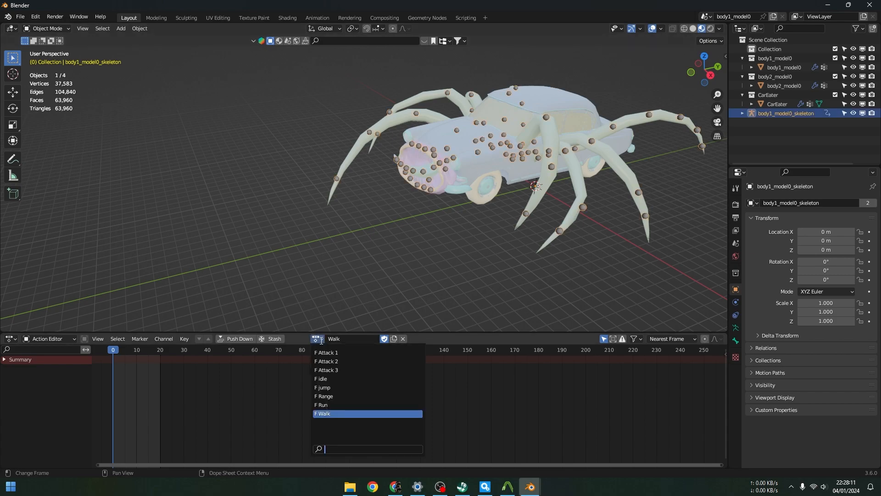
click(321, 405)
mouse_move(114, 348)
mouse_down()
mouse_move(156, 354)
mouse_move(113, 357)
mouse_up()
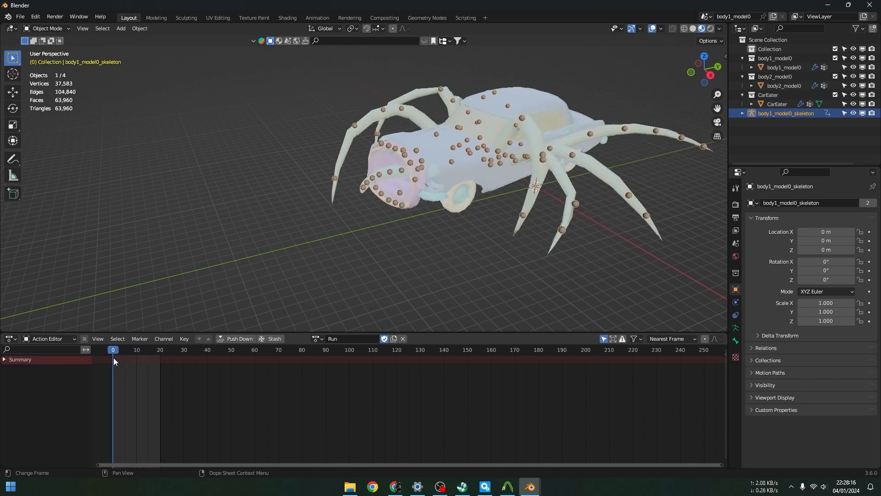
Select all bones of the skeleton in Pose Mode to show the action's keyframes, and return to Object Mode.
click(42, 31)
click(49, 58)
click(373, 180)
key(a)
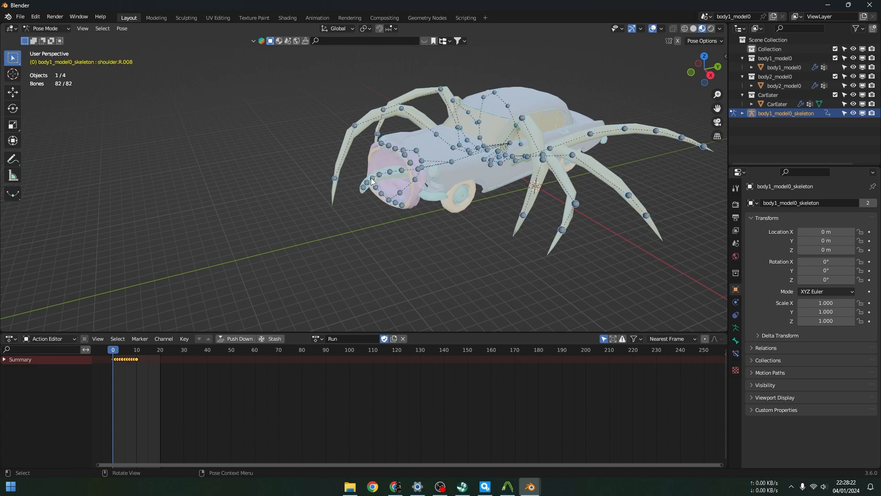
click(38, 30)
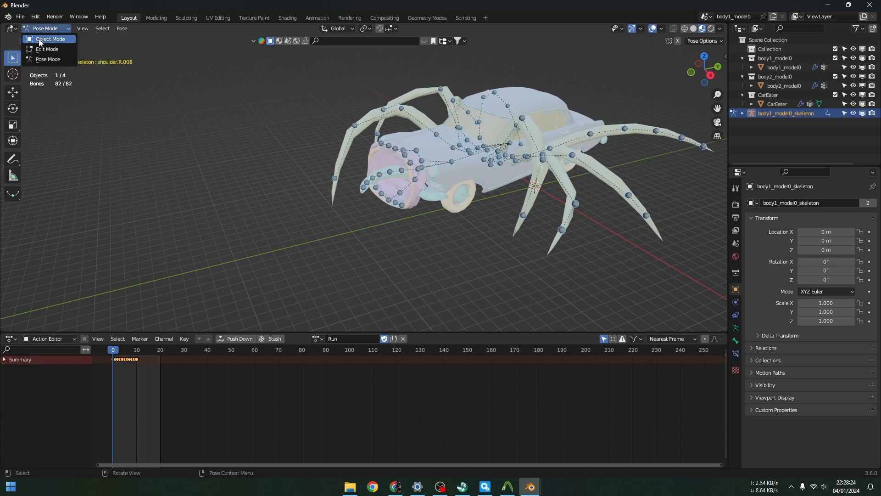
click(46, 38)
Preview the Range action on the skeleton, assign Attack 1 and scrub through it, and deselect the skeleton.
click(317, 338)
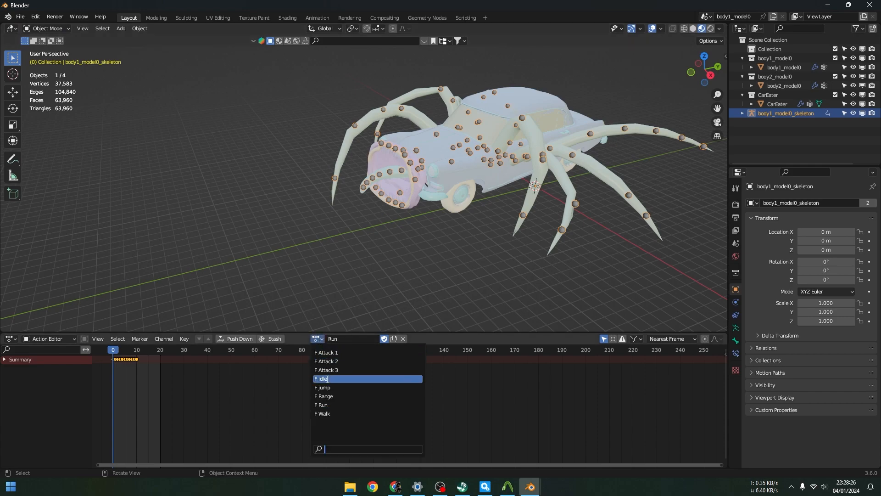
click(331, 395)
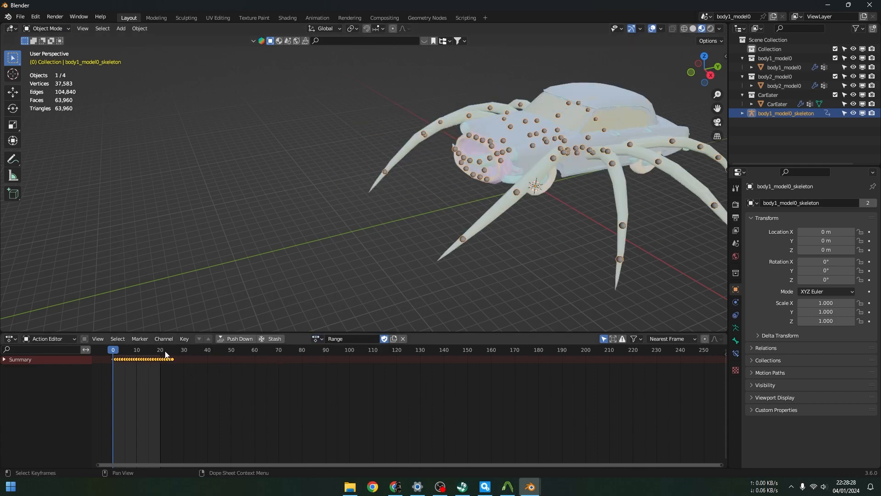
mouse_move(115, 352)
mouse_down()
mouse_move(176, 355)
mouse_move(114, 359)
mouse_up()
click(316, 340)
click(342, 353)
mouse_move(116, 353)
mouse_down()
mouse_move(173, 356)
mouse_move(118, 357)
mouse_up()
middle_drag(458, 204, 575, 177)
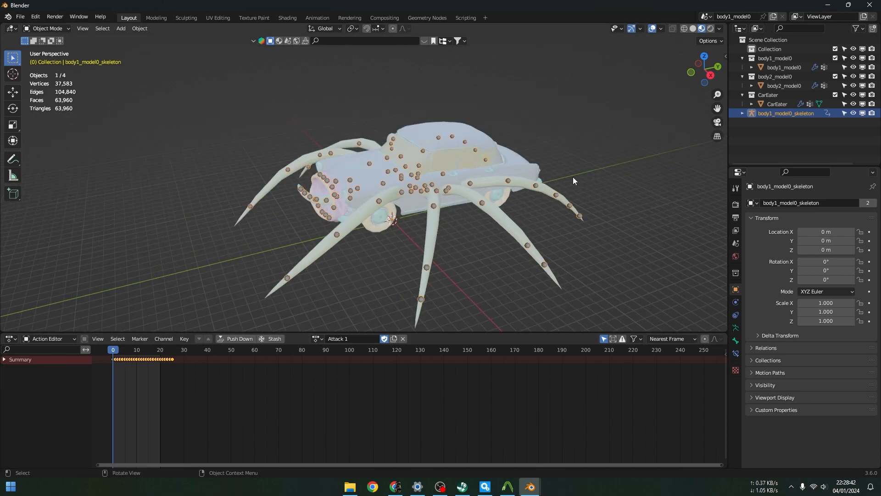
click(635, 162)
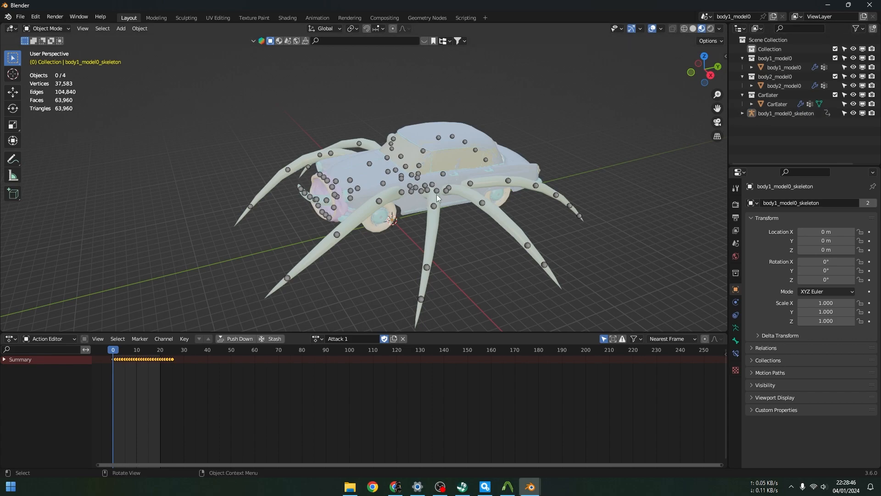
Select all model meshes and the skeleton, and move them into the default Collection.
click(770, 111)
shift+click(783, 59)
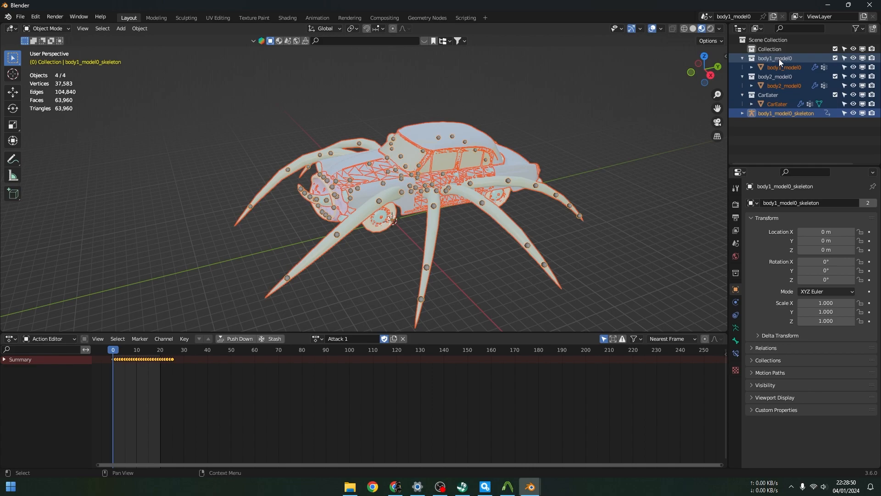
right_click(779, 59)
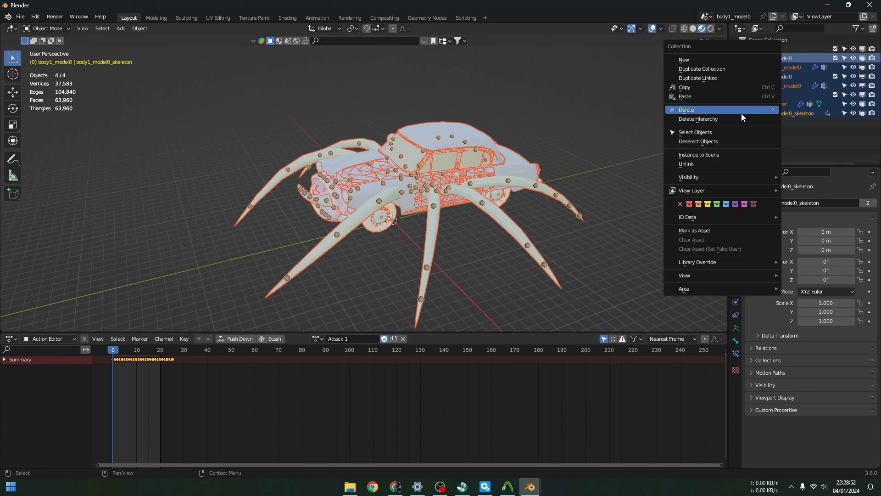
click(736, 131)
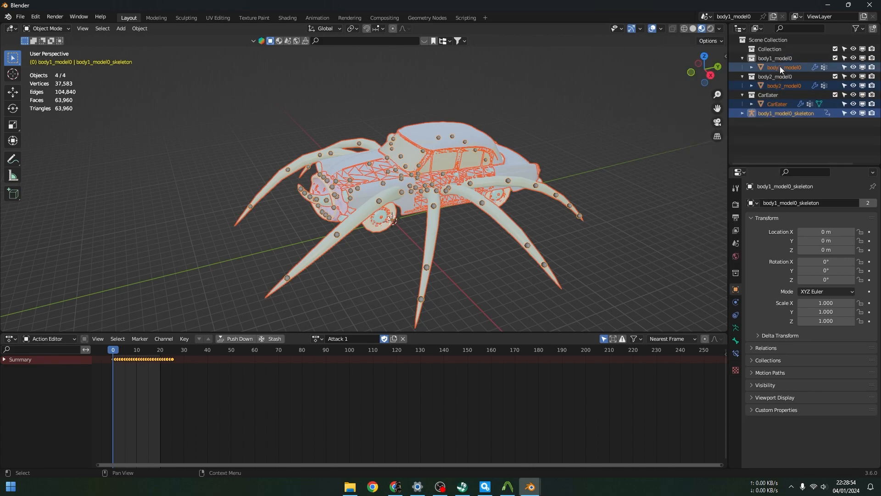
drag(776, 66, 778, 51)
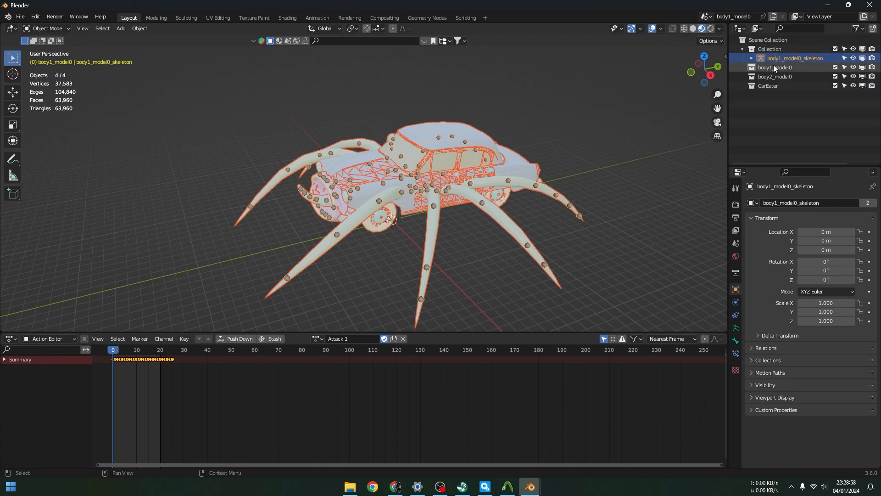
Delete the emptied body1_model0, body2_model0 and CarEater collections.
click(773, 67)
shift+click(770, 86)
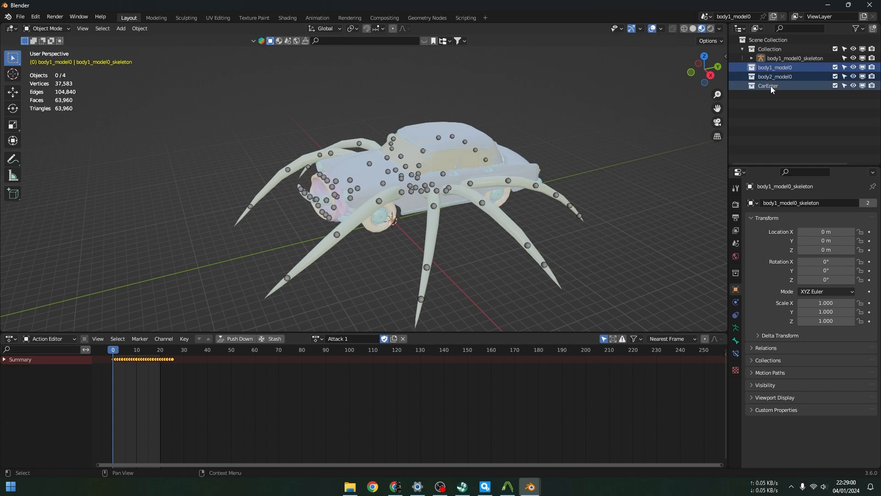
right_click(770, 86)
click(770, 87)
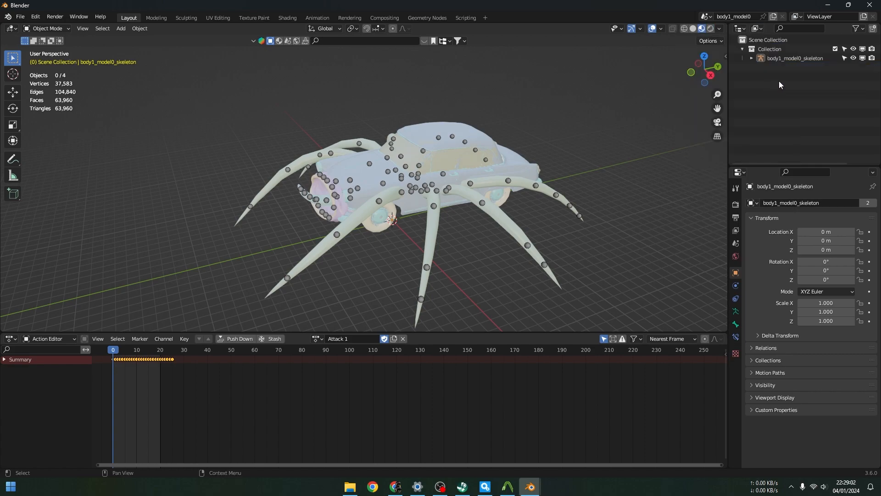
Switch to the Blender instance holding the textured car model, select all of its objects and copy them.
click(744, 49)
click(787, 40)
mouse_move(529, 487)
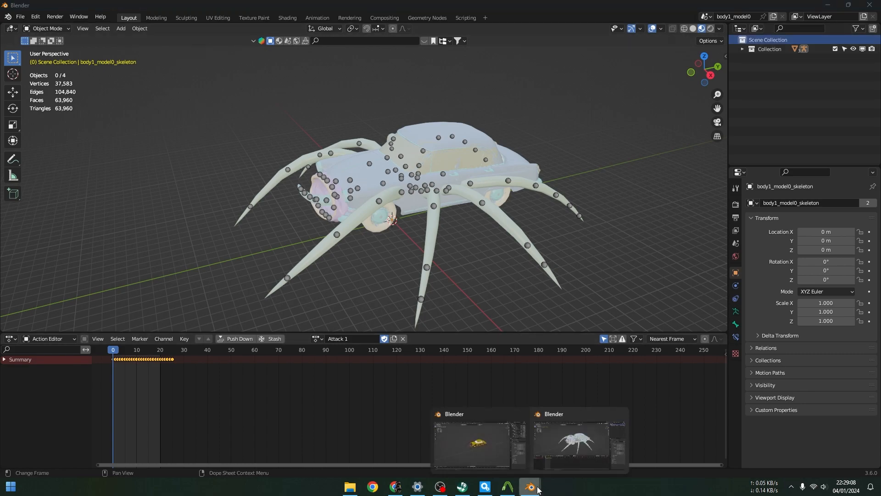
click(496, 456)
drag(204, 135, 607, 336)
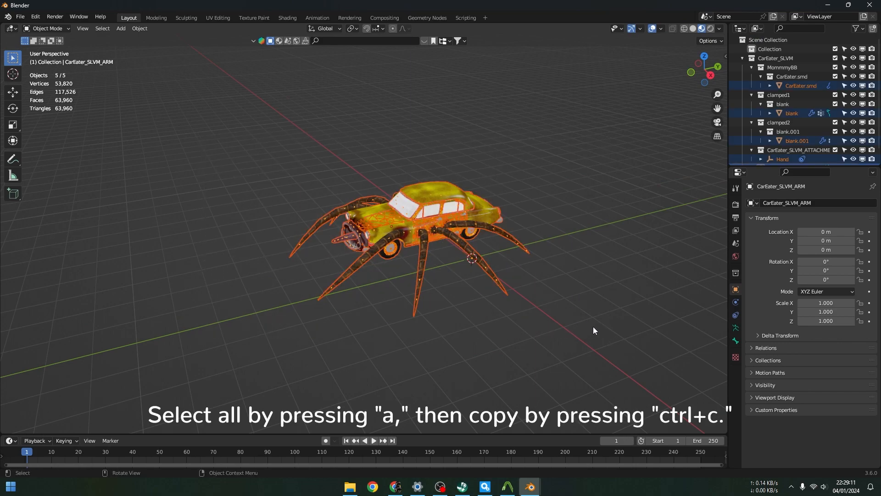
right_click(448, 213)
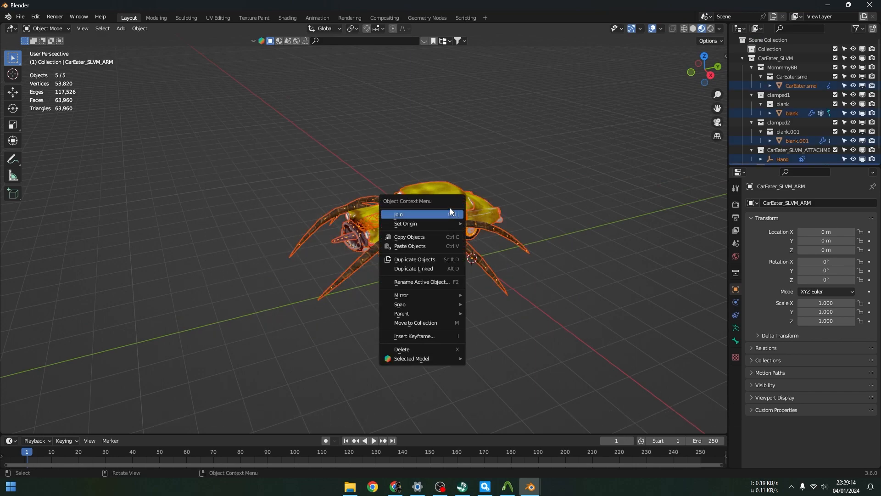
drag(203, 147, 591, 329)
click(594, 241)
key(a)
key(ctrl+c)
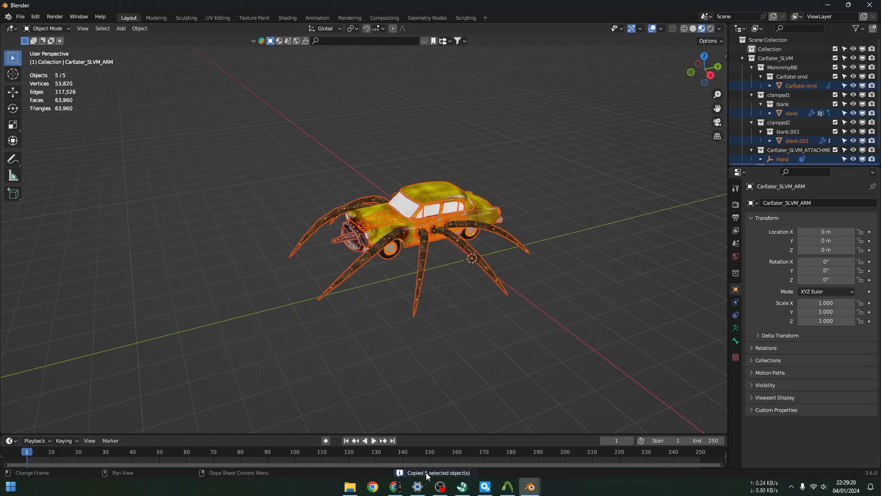
Switch to the Blender instance with the animated rig, exclude Collection from the view layer and add a new collection under Scene Collection.
mouse_move(530, 486)
click(566, 452)
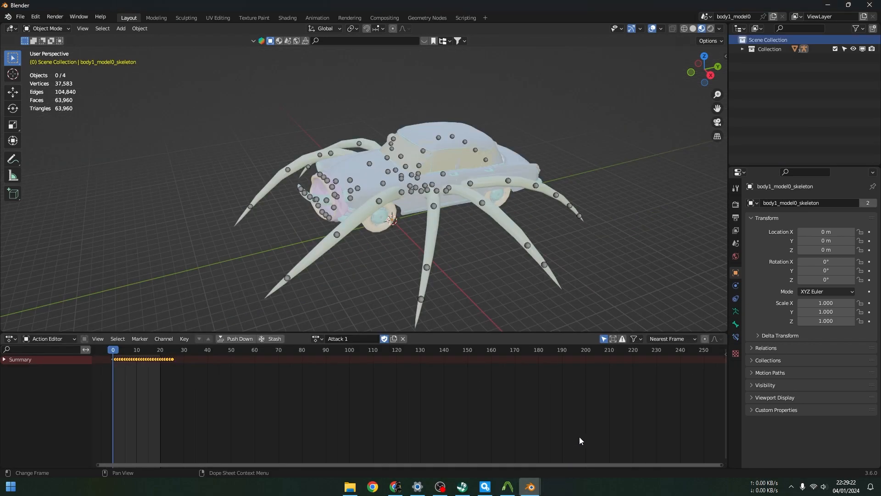
click(835, 49)
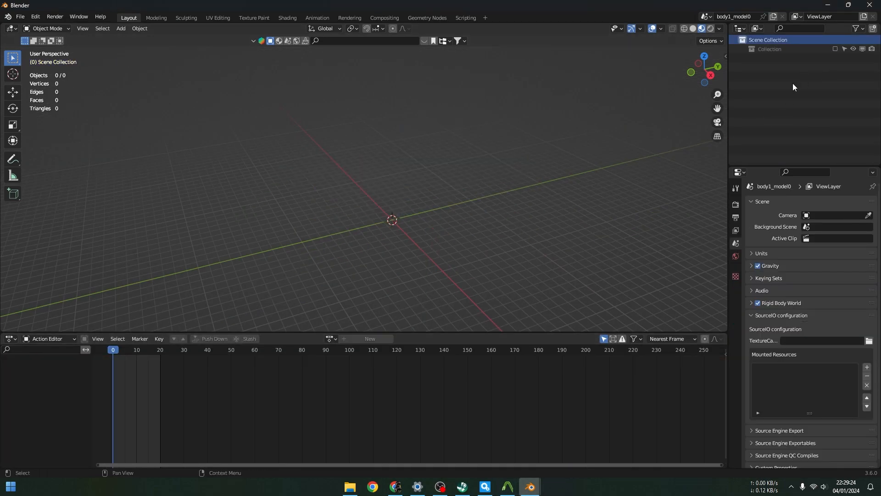
right_click(764, 40)
click(764, 39)
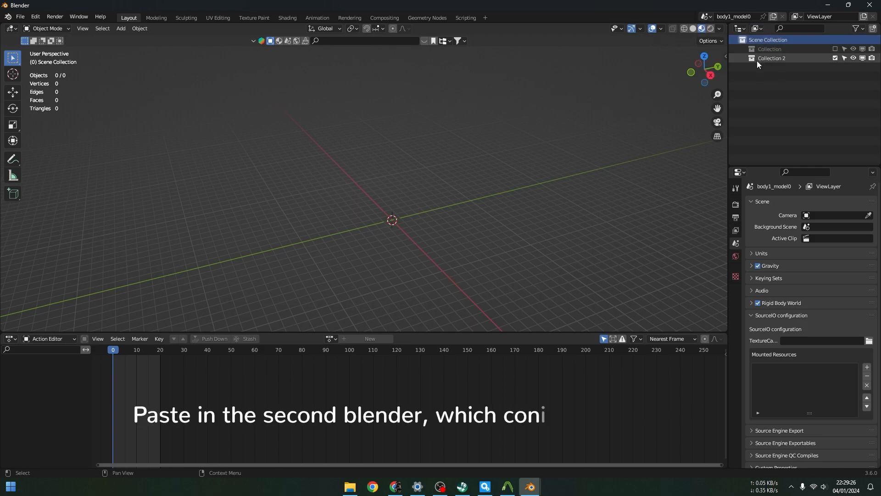
Paste the copied textured model objects into Collection 2.
click(757, 58)
key(ctrl+v)
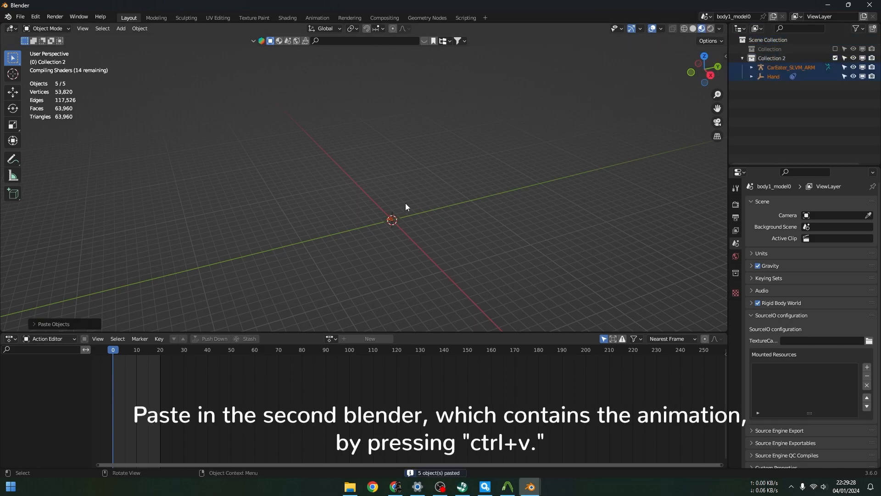
scroll(392, 219, up, 2)
scroll(376, 229, up, 5)
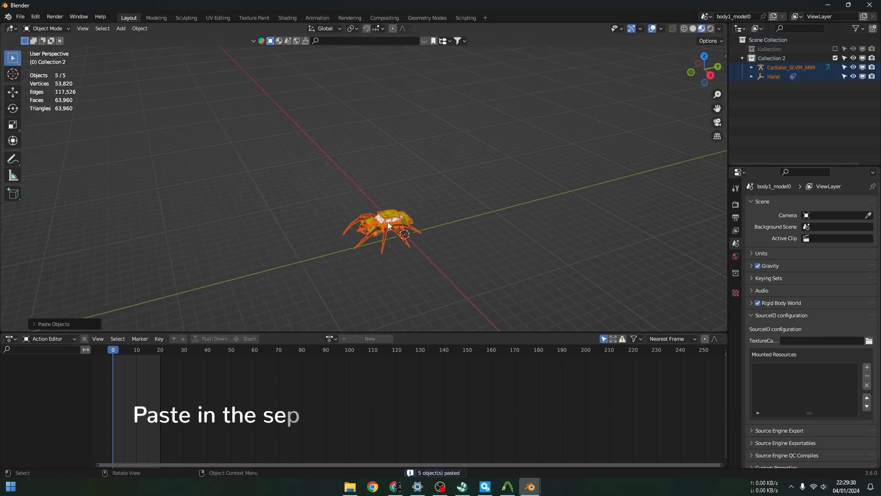
Exclude Collection 2 from the view layer and re-enable Collection with the animated rig.
click(835, 58)
click(835, 49)
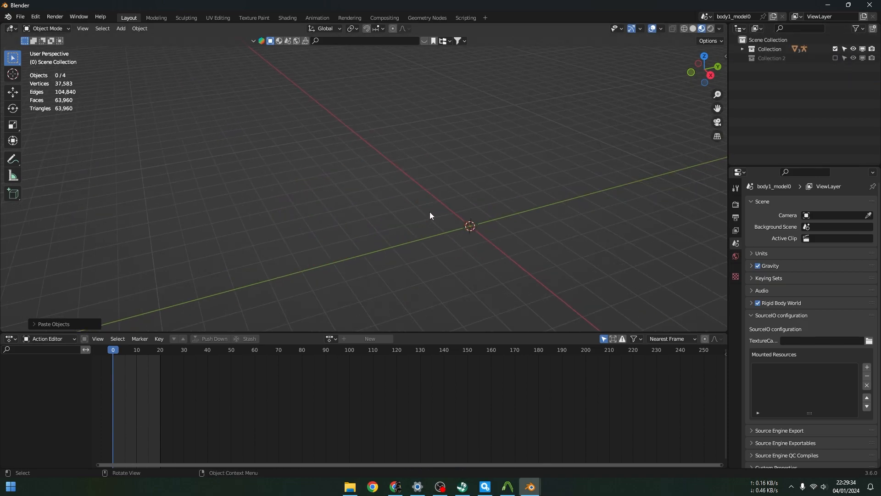
scroll(430, 211, down, 2)
scroll(431, 198, down, 5)
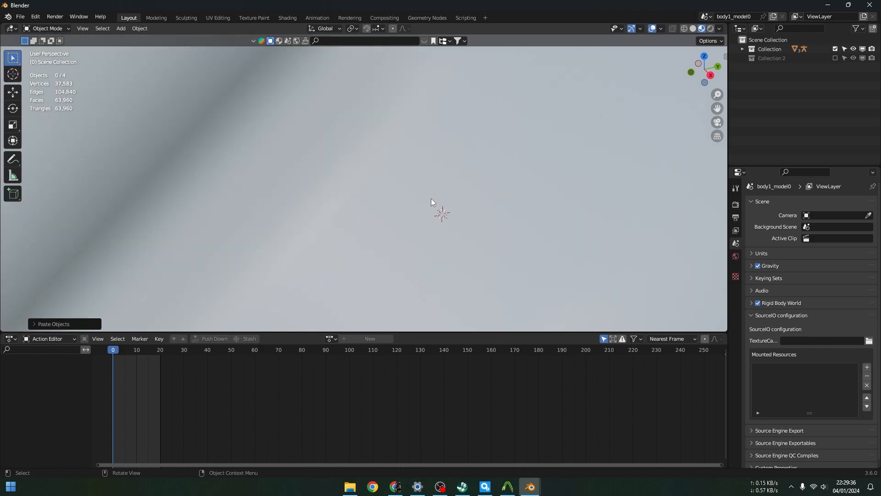
scroll(531, 172, up, 2)
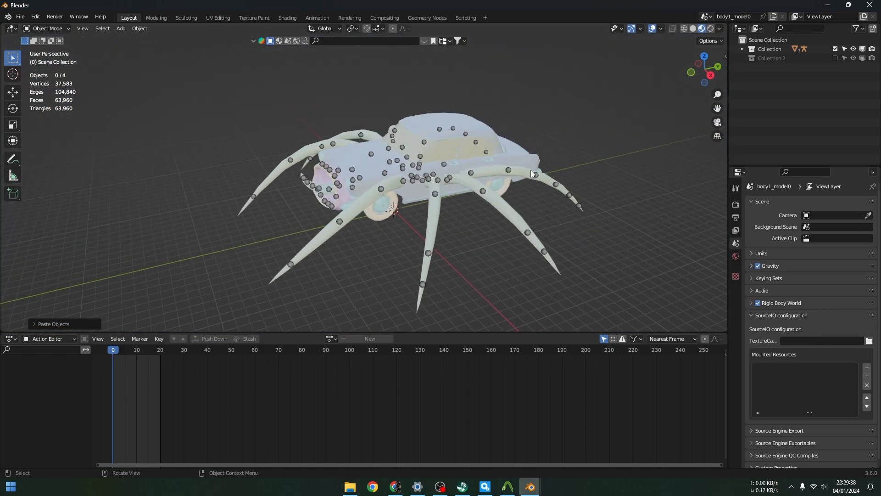
On the body1_model0 mesh, replace the hull material with hull.001 and parts2 with parts2.001.
click(478, 125)
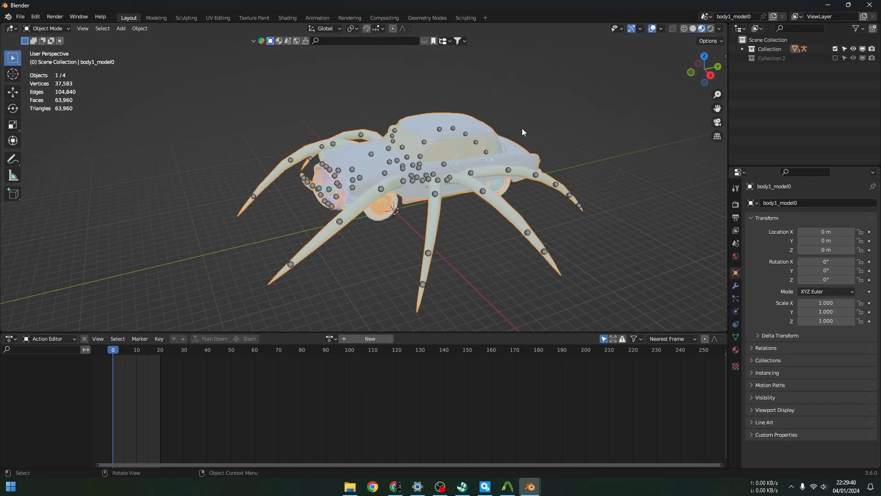
click(736, 349)
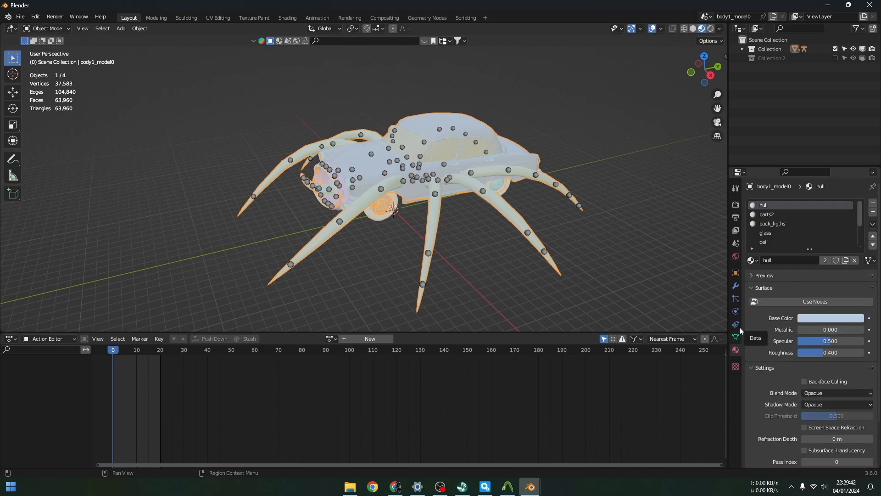
click(753, 260)
click(772, 336)
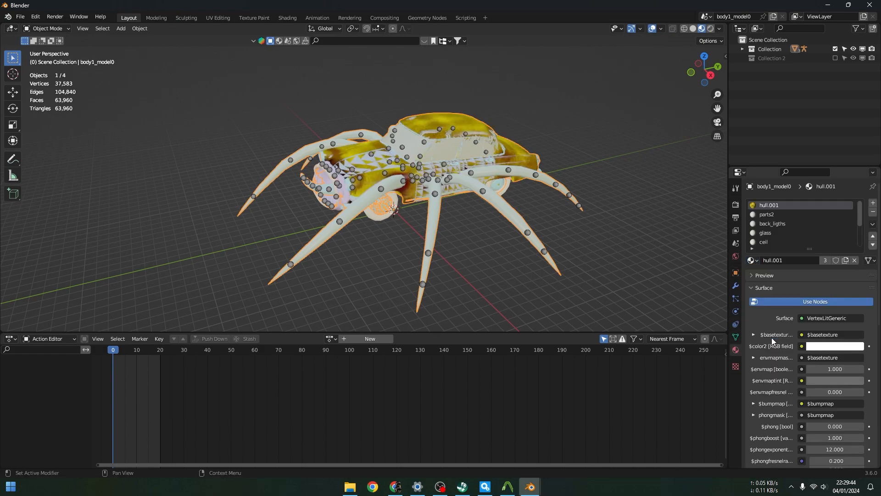
click(780, 214)
click(754, 260)
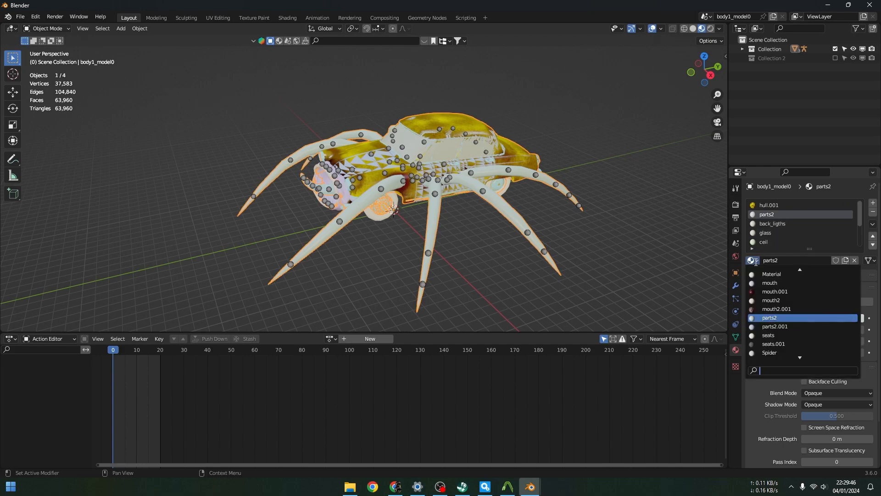
click(776, 327)
Replace body1_model0's back_ligths material with back_ligths.001 and its glass material with glass.001.
click(773, 224)
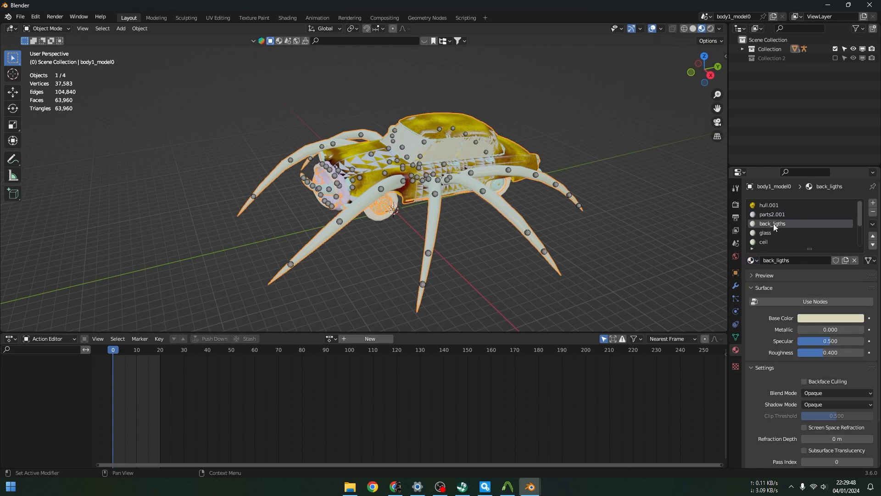
click(753, 260)
click(780, 281)
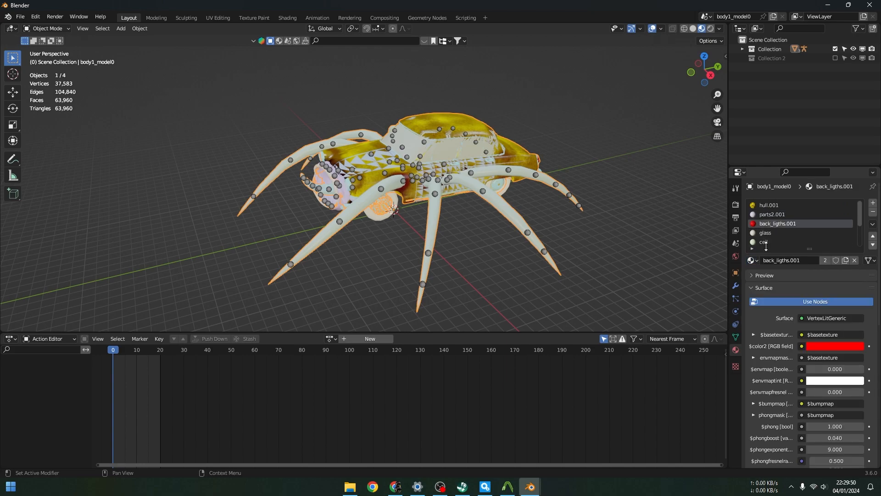
click(764, 233)
click(753, 260)
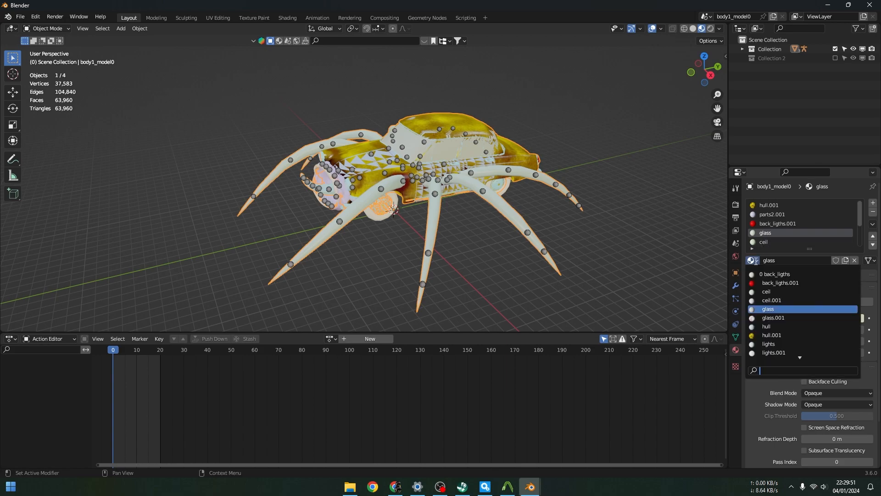
click(781, 315)
Replace body1_model0's ceil material with ceil.001 and its seats material with seats.001.
click(769, 242)
click(753, 260)
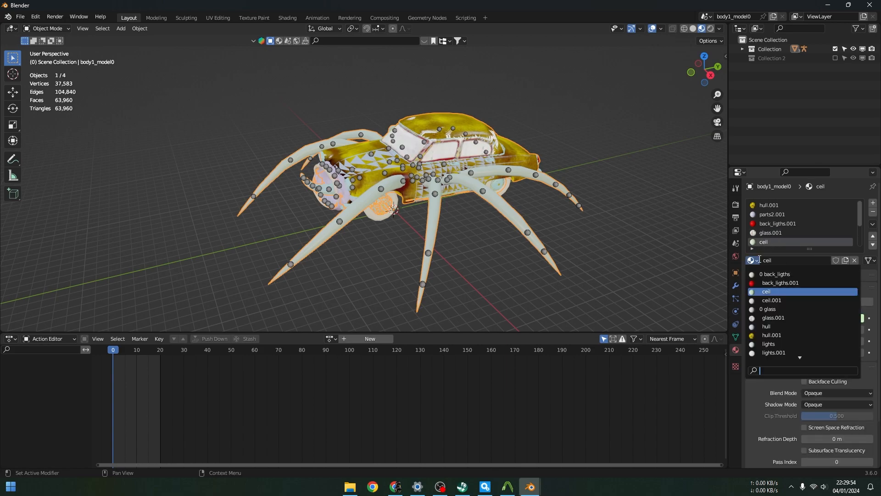
click(776, 300)
drag(855, 213, 859, 227)
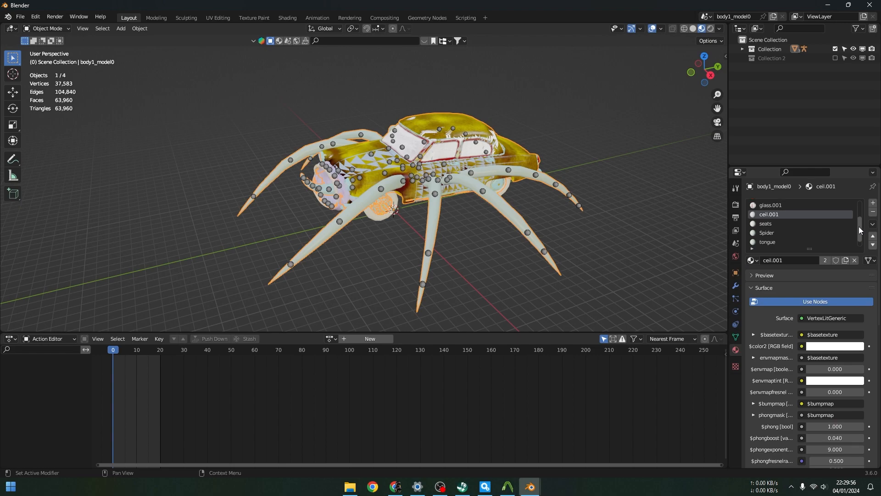
click(789, 225)
click(753, 260)
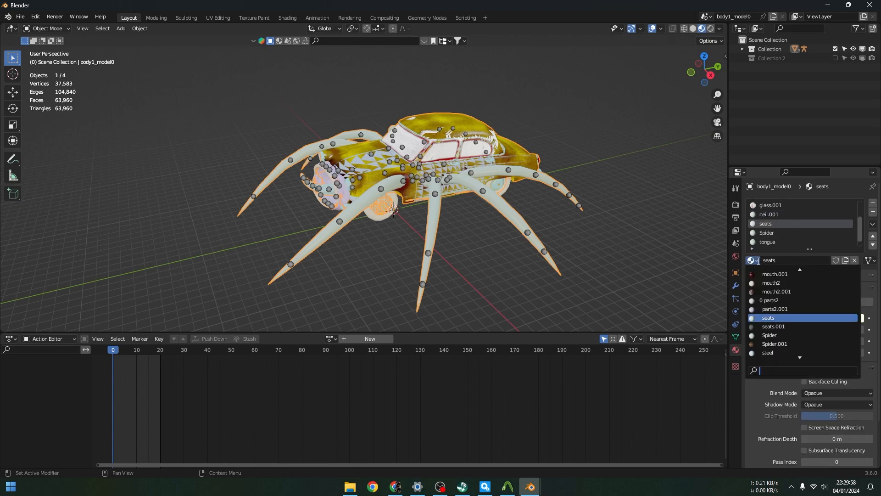
click(801, 326)
Replace body1_model0's Spider material with Spider.001 and its tongue material with tongue.001.
click(783, 233)
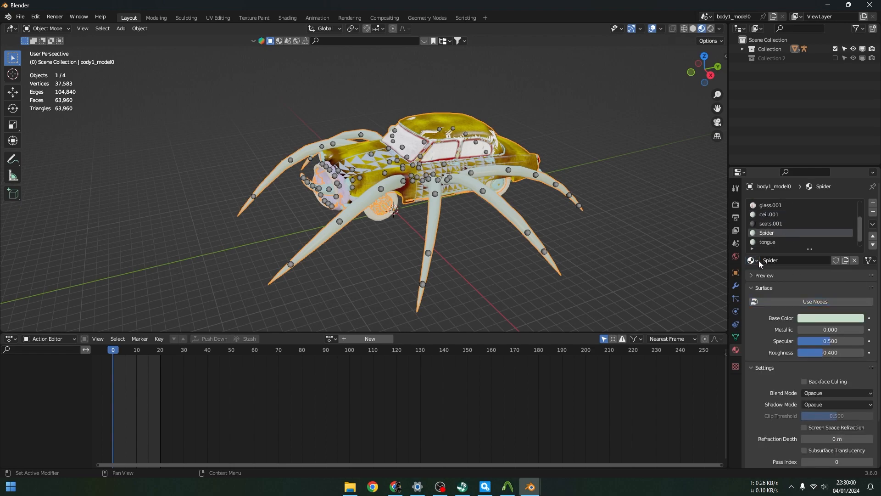
click(754, 260)
click(780, 281)
click(805, 241)
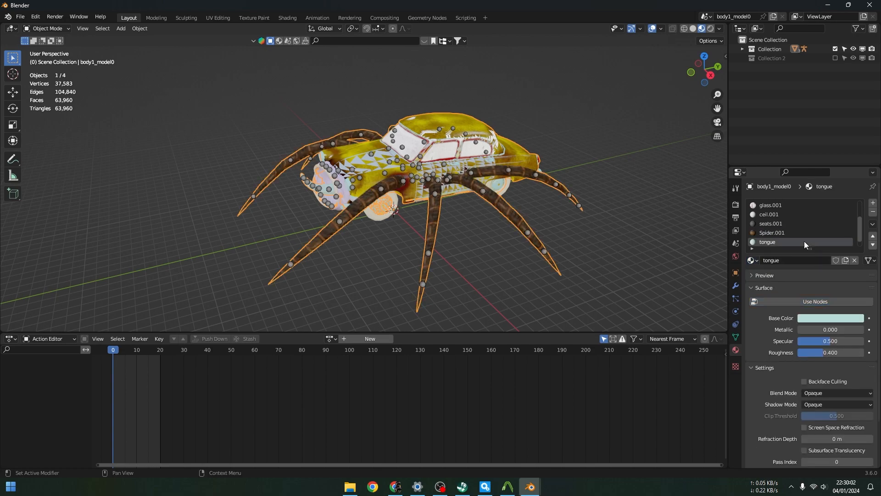
click(754, 261)
click(779, 332)
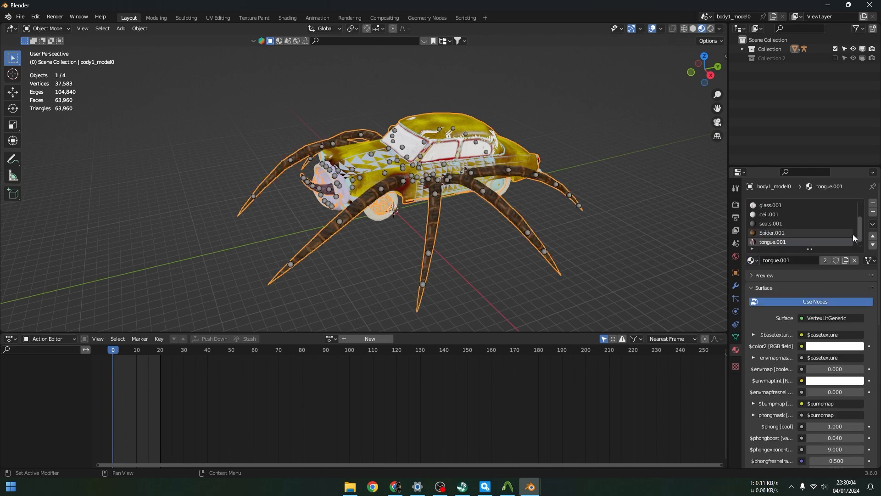
Replace the mouth material in body1_model0's last slot with mouth.001.
scroll(860, 233, down, 1)
click(797, 242)
click(753, 260)
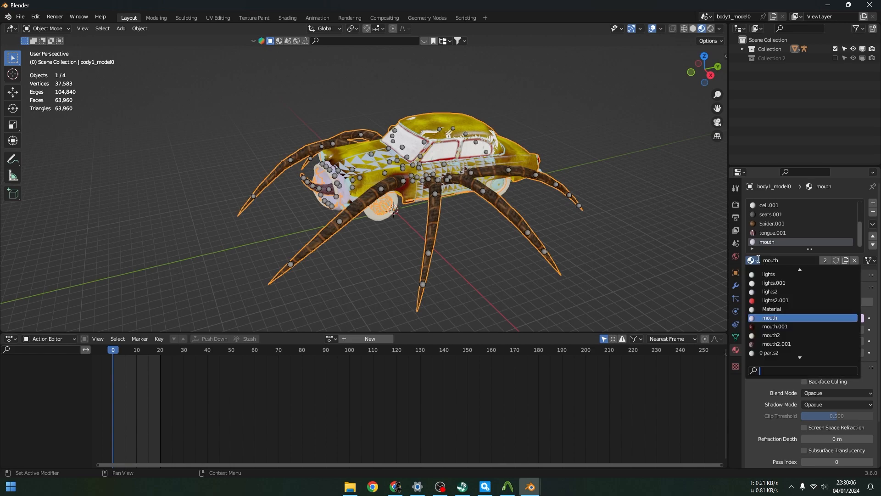
click(778, 324)
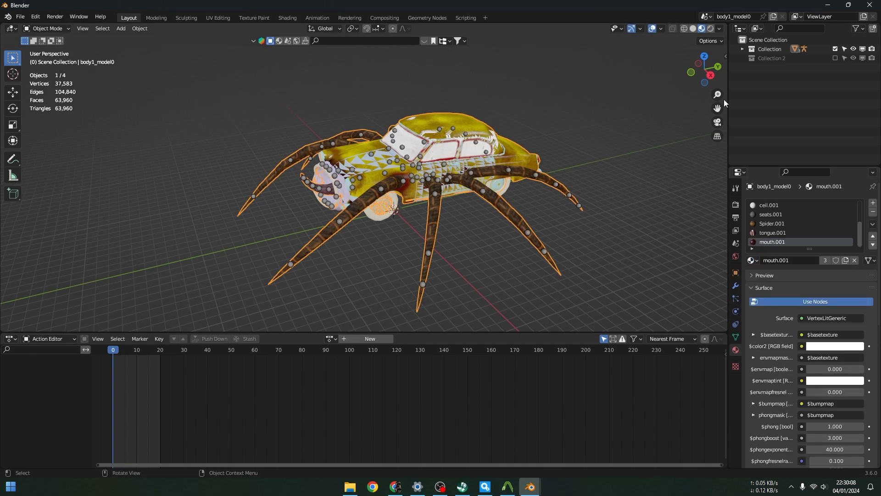
On the body2_model0 mesh, replace the mouth, teeth and mouth2 materials with mouth.001, teeth.001 and mouth2.001.
click(743, 49)
click(752, 57)
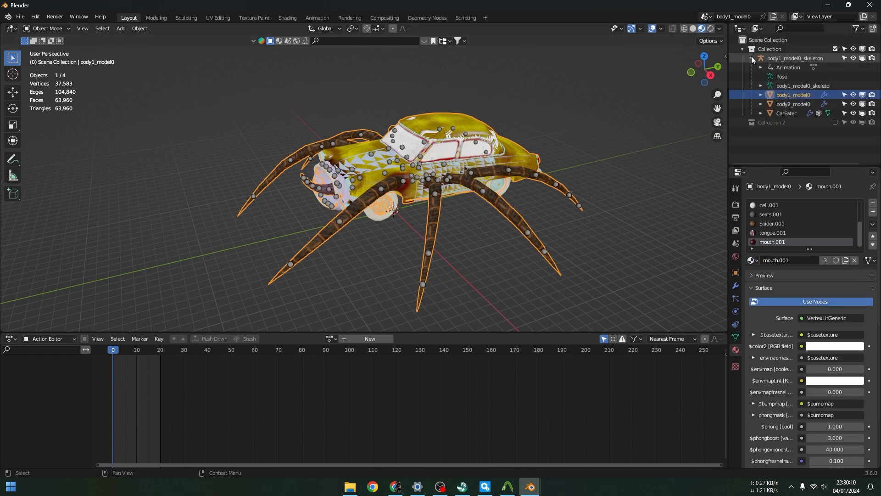
click(788, 104)
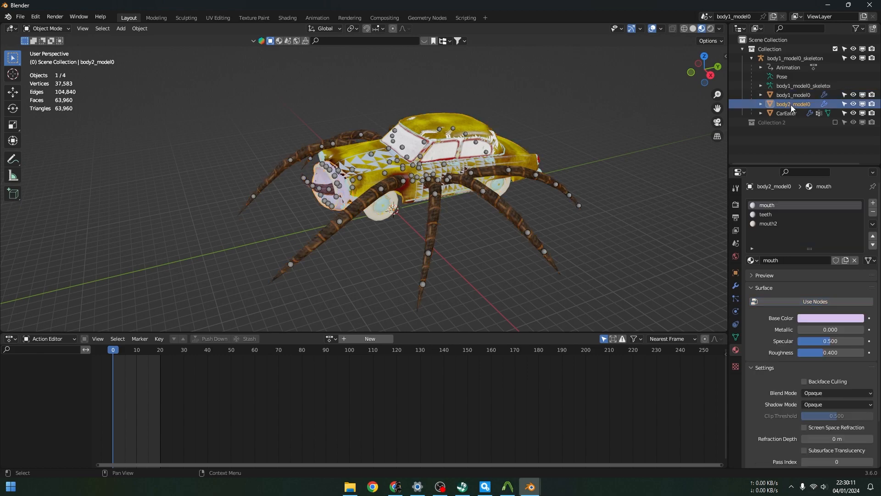
click(754, 261)
click(779, 324)
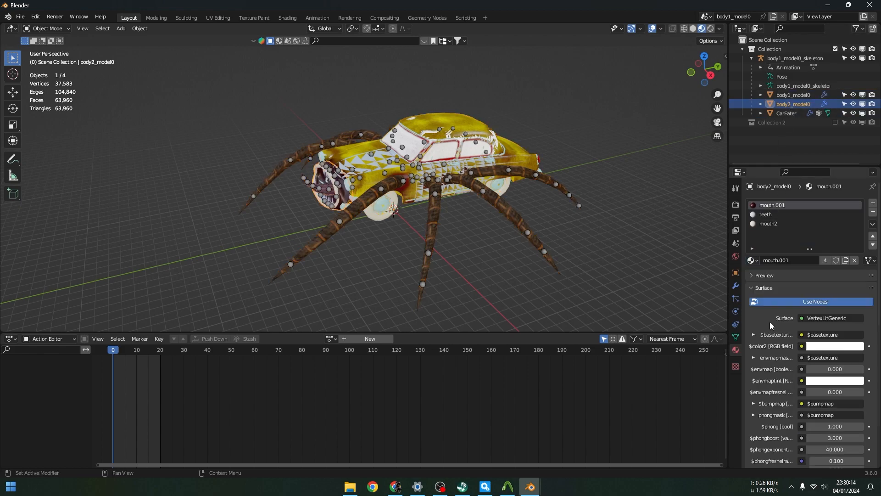
click(769, 213)
click(759, 261)
click(782, 317)
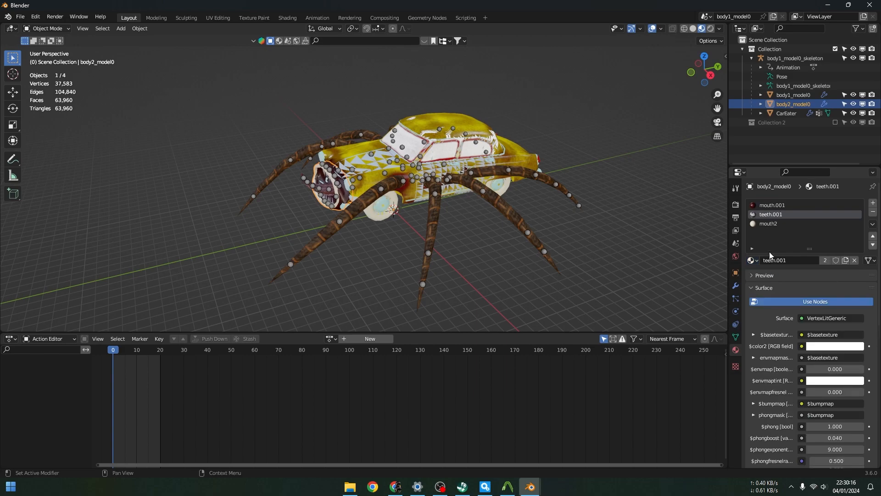
click(770, 223)
click(755, 260)
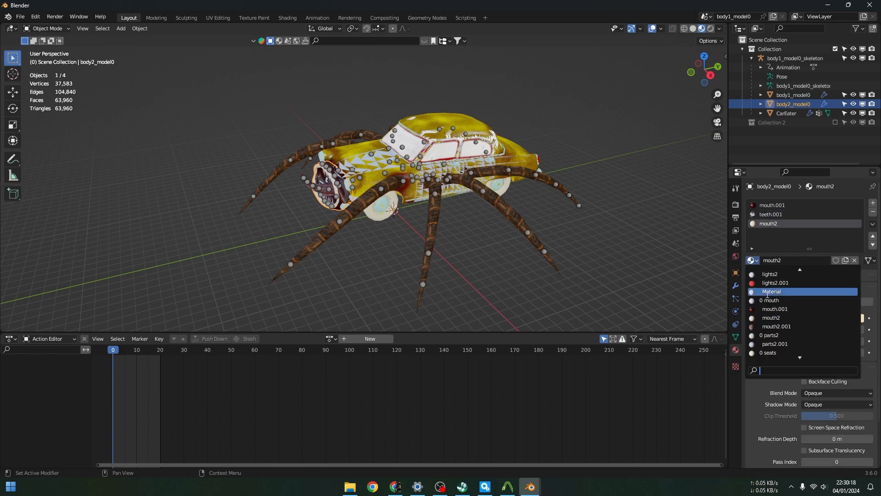
click(777, 326)
On the CarEater mesh, replace the steel material with steel.001 and the lights material with lights.001.
click(780, 114)
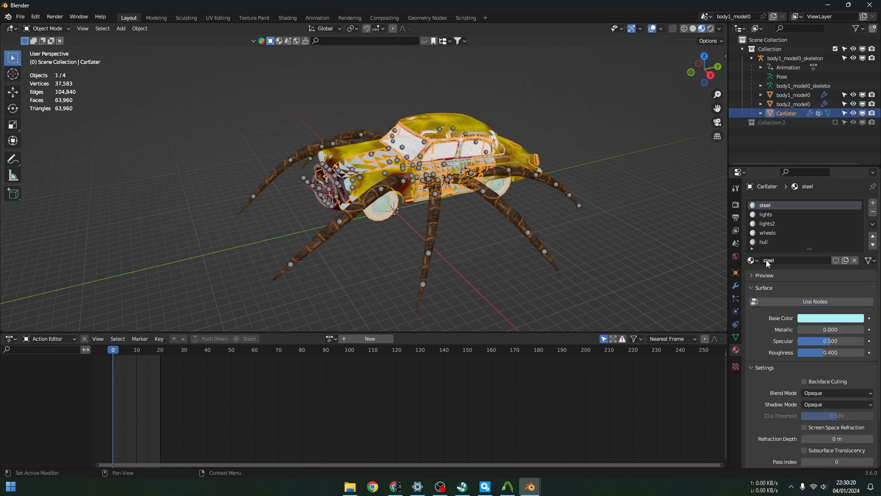
click(754, 260)
click(772, 300)
click(771, 215)
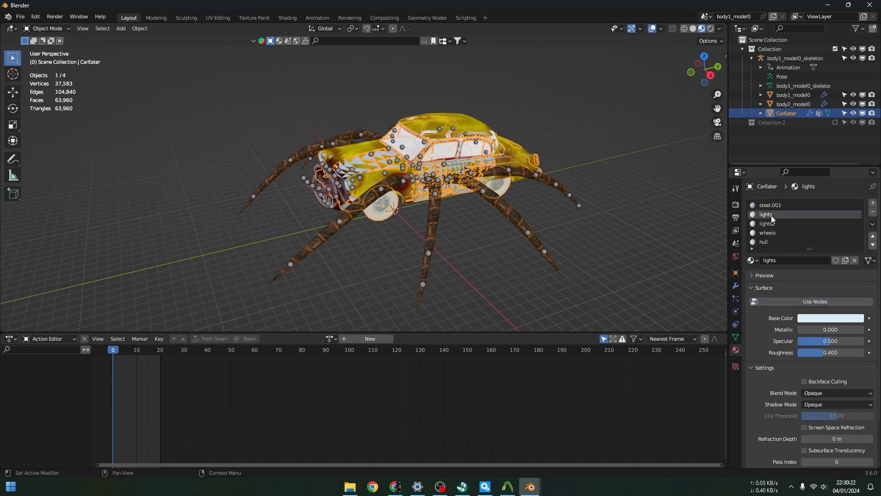
click(753, 260)
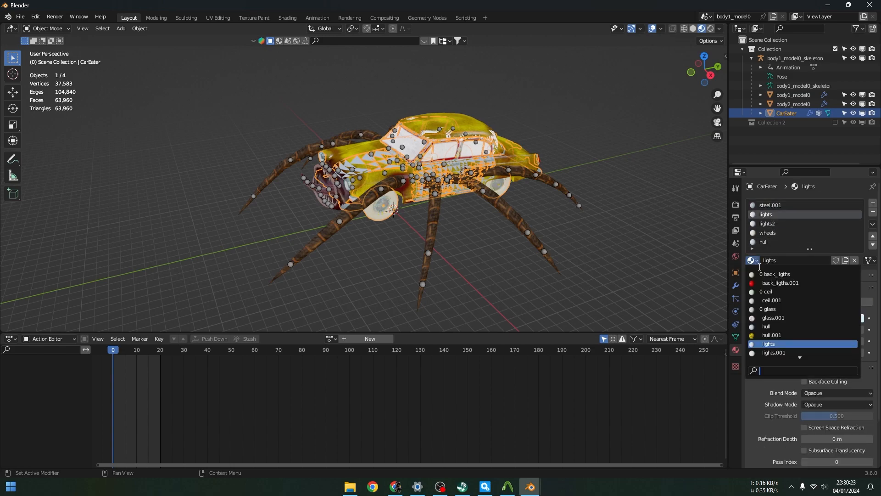
click(787, 352)
Replace CarEater's lights2 material with lights2.001 and its wheels material with wheels.001.
click(770, 224)
click(753, 260)
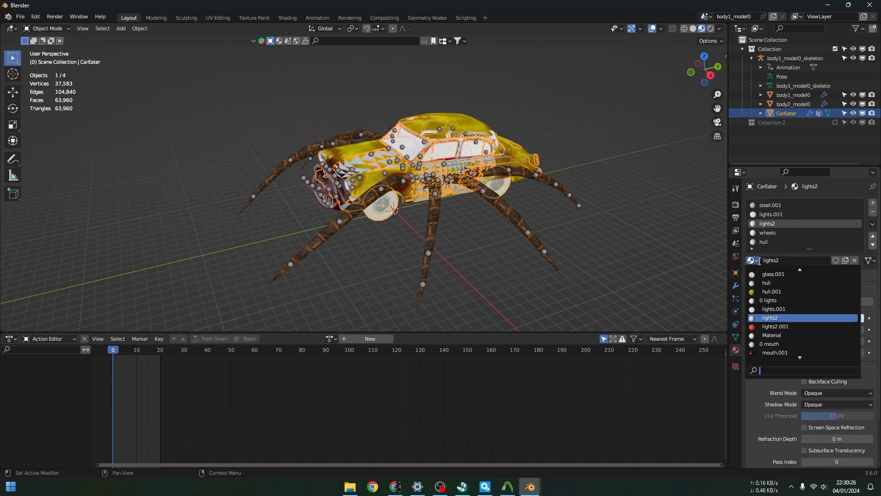
click(796, 326)
click(773, 233)
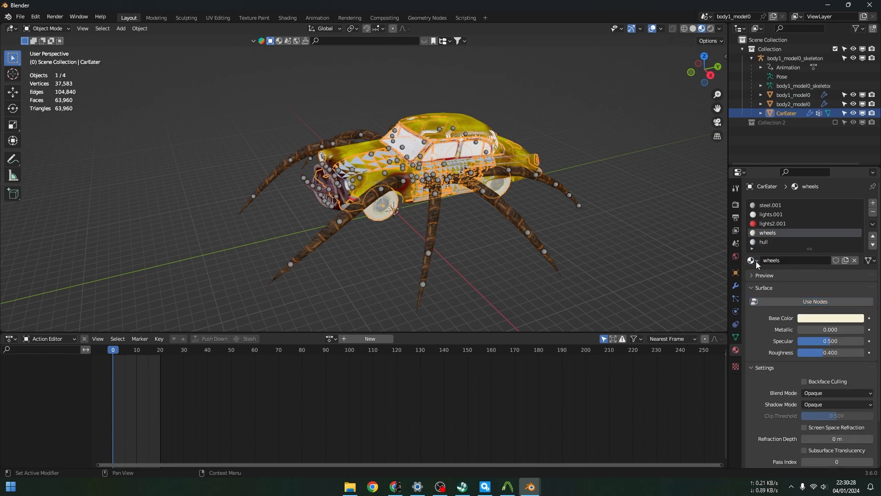
click(755, 261)
click(789, 350)
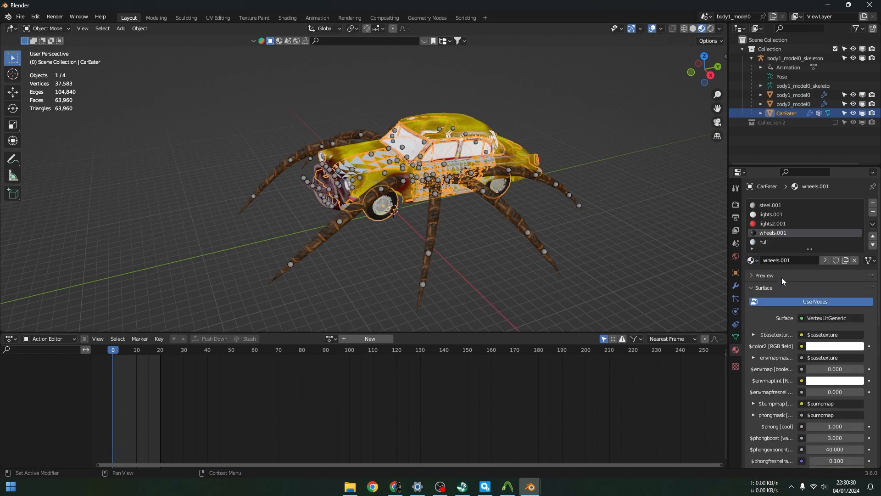
Replace CarEater's hull material with hull.001, deselect the mesh and inspect the textured model from the front.
click(783, 241)
click(754, 260)
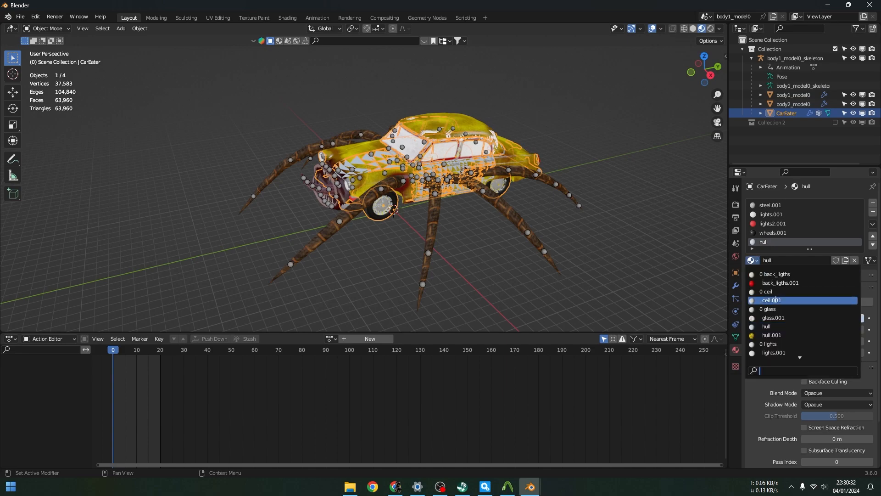
click(784, 334)
click(640, 199)
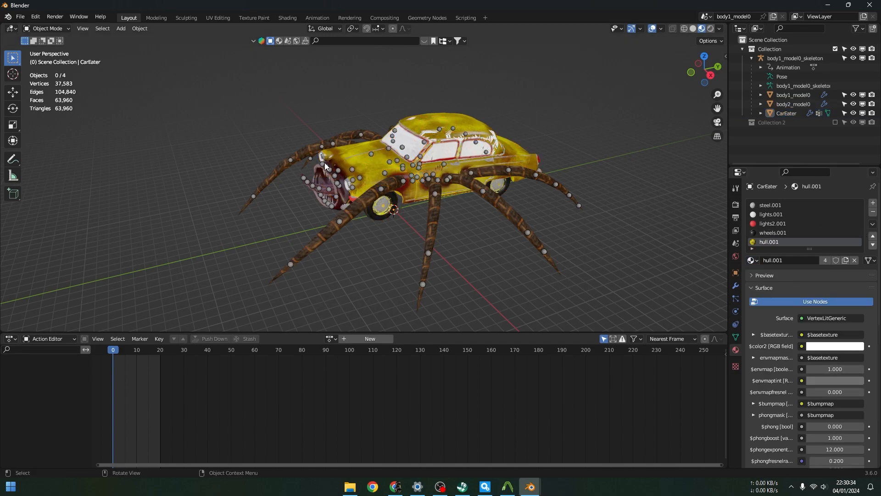
scroll(325, 166, up, 3)
middle_drag(344, 166, 380, 165)
scroll(380, 166, down, 2)
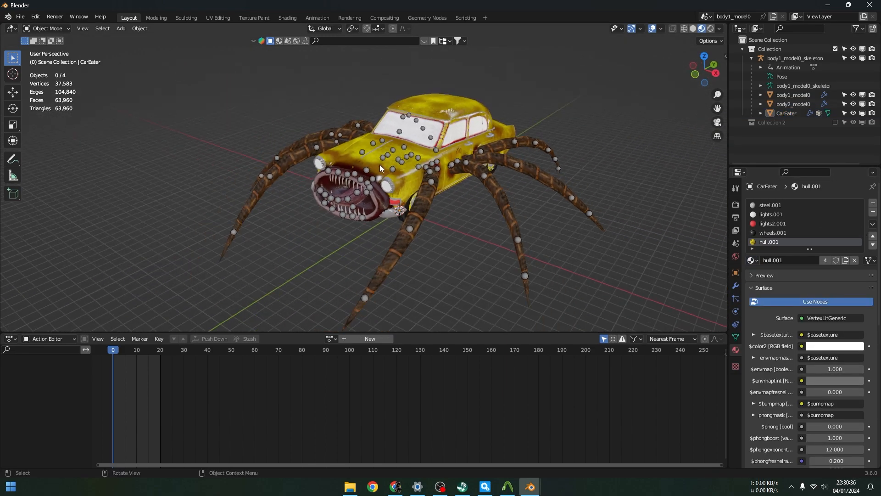
Assign the Walk action to the body1_model0_skeleton armature and play it back to check the textured model in motion.
click(369, 199)
mouse_move(117, 353)
mouse_down()
mouse_move(172, 360)
mouse_move(111, 359)
mouse_up()
click(320, 338)
click(333, 411)
key(space)
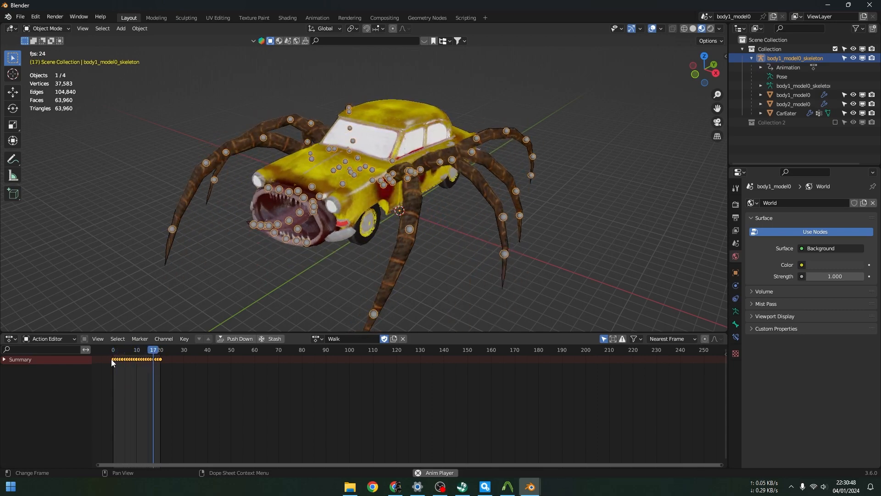
key(space)
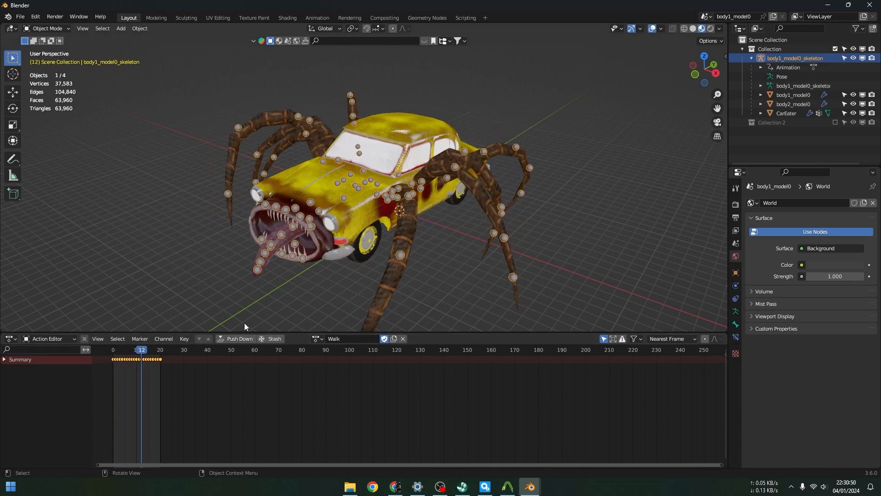
click(735, 324)
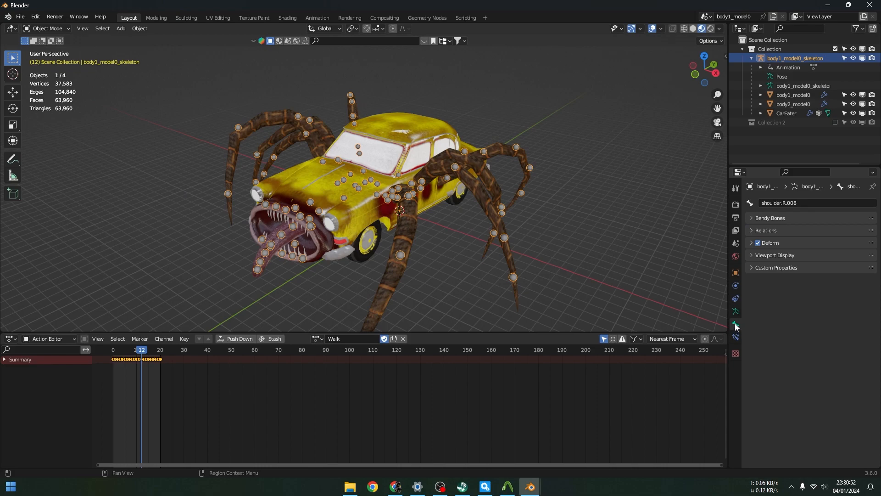
click(751, 256)
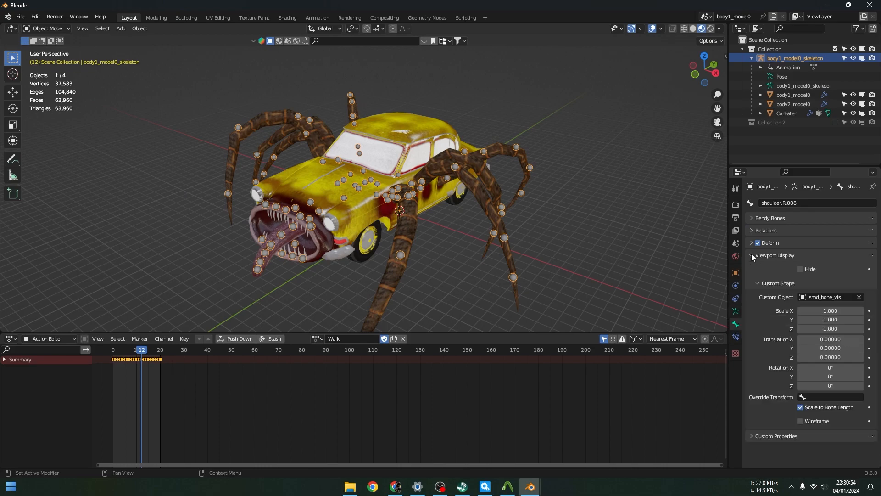
click(751, 255)
In the armature's viewport display settings, turn off Shapes, Group Colors and In Front.
click(736, 311)
click(752, 325)
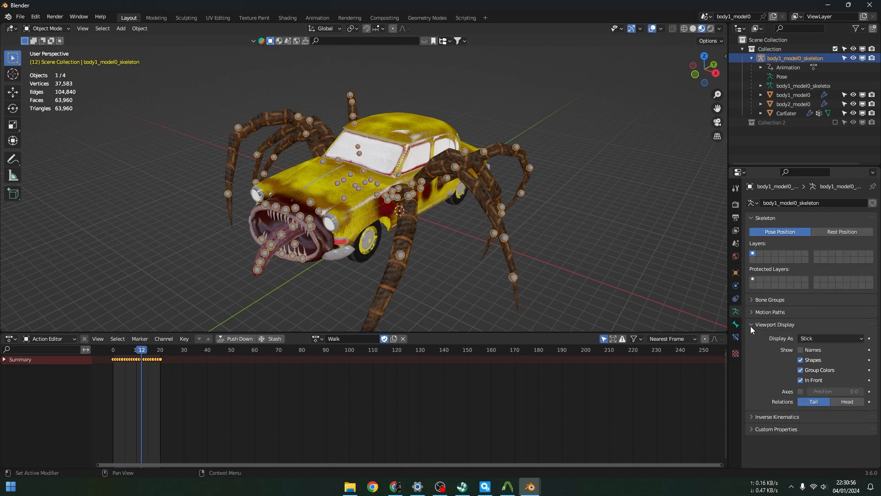
click(800, 360)
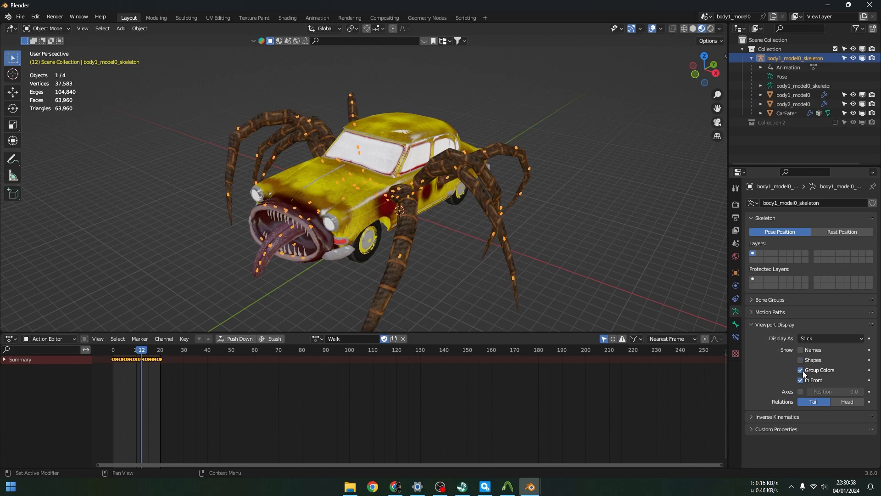
click(801, 380)
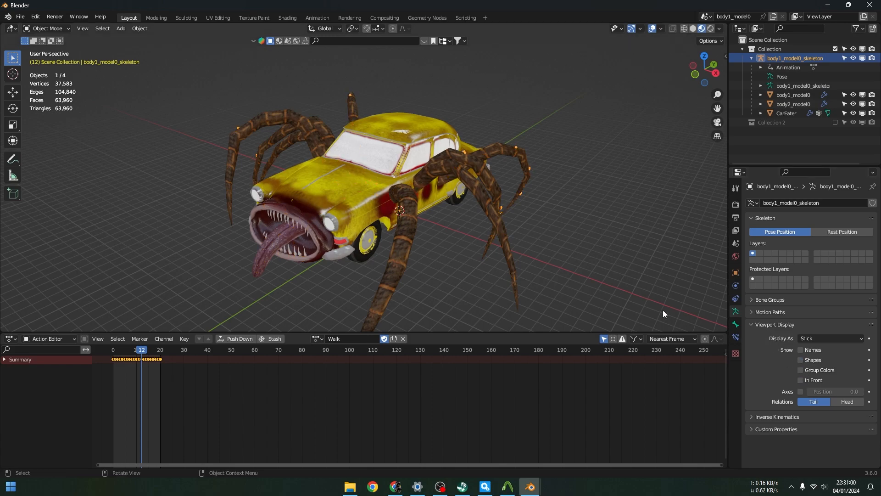
Deselect the armature and preview the Walk animation without the bone shapes.
click(577, 277)
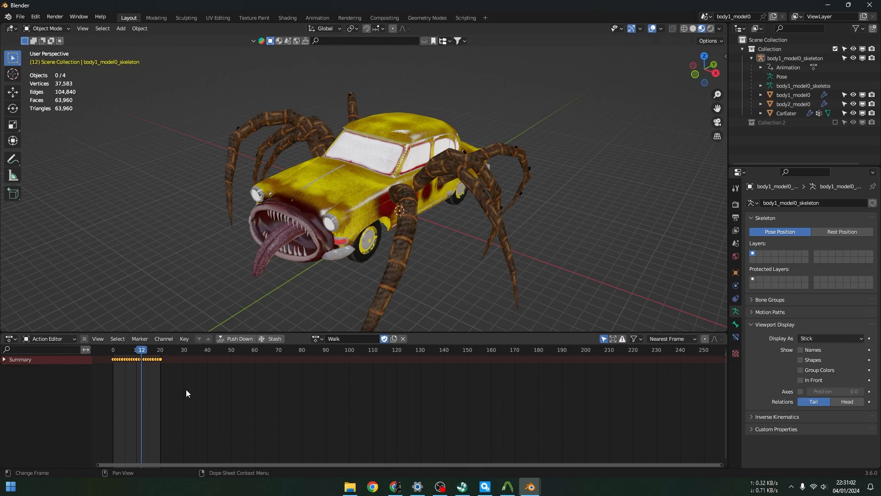
key(space)
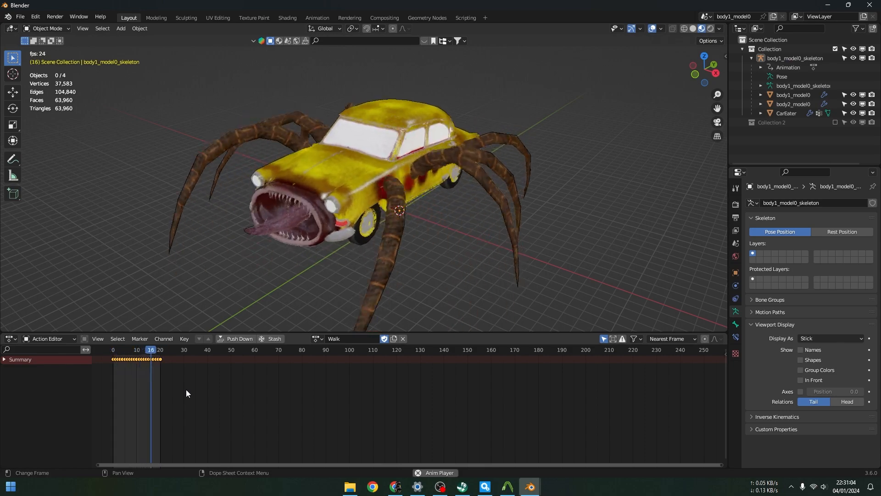
key(space)
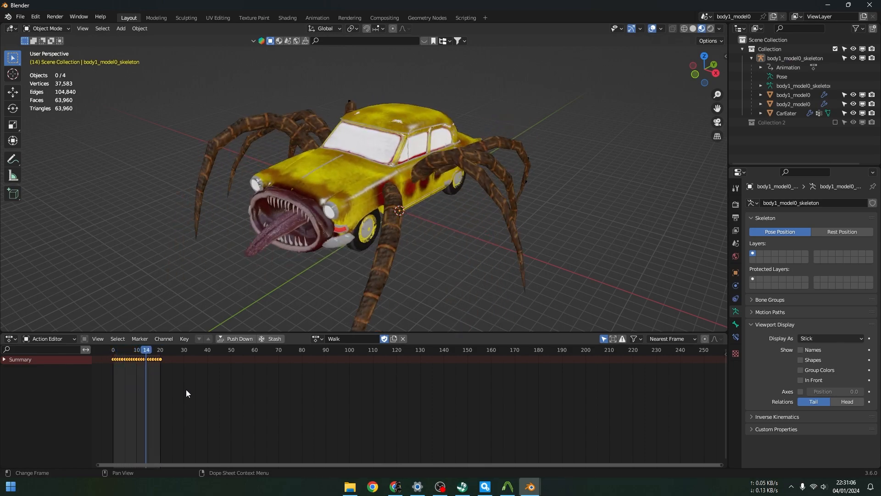
Turn the armature's bone shapes back on and switch its action to idle, starting at frame 0.
click(801, 360)
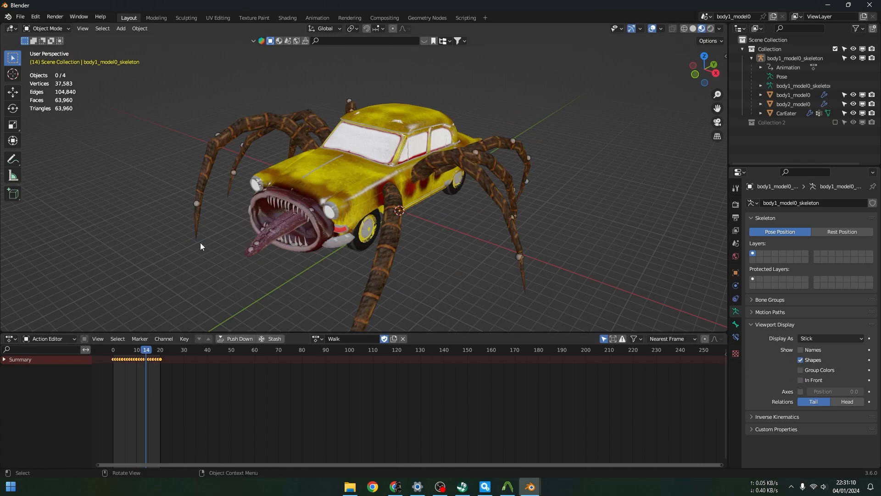
click(198, 204)
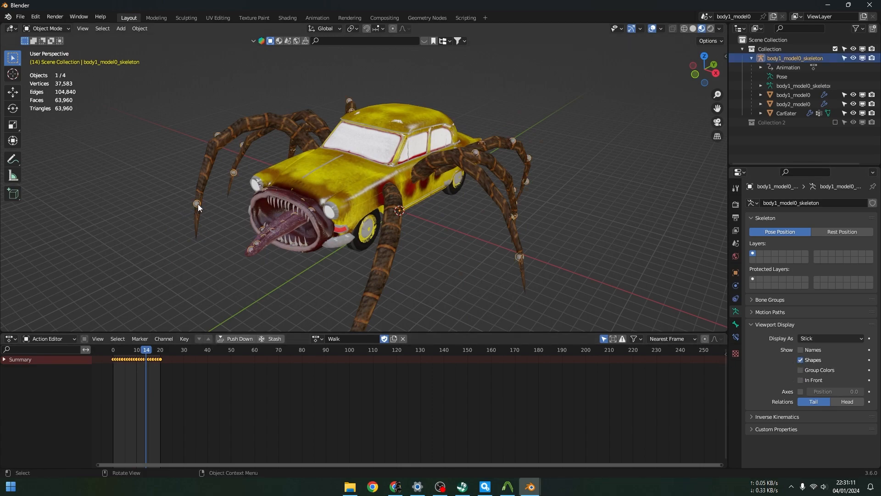
click(316, 339)
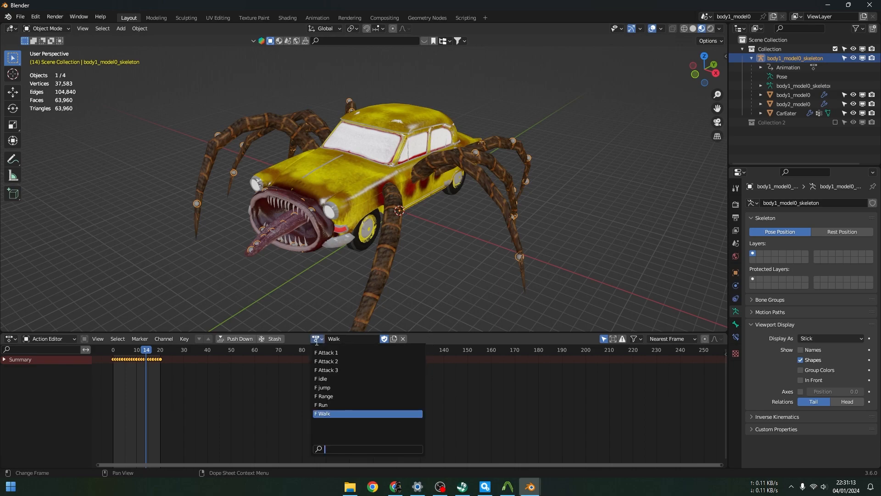
click(322, 378)
drag(149, 351, 112, 372)
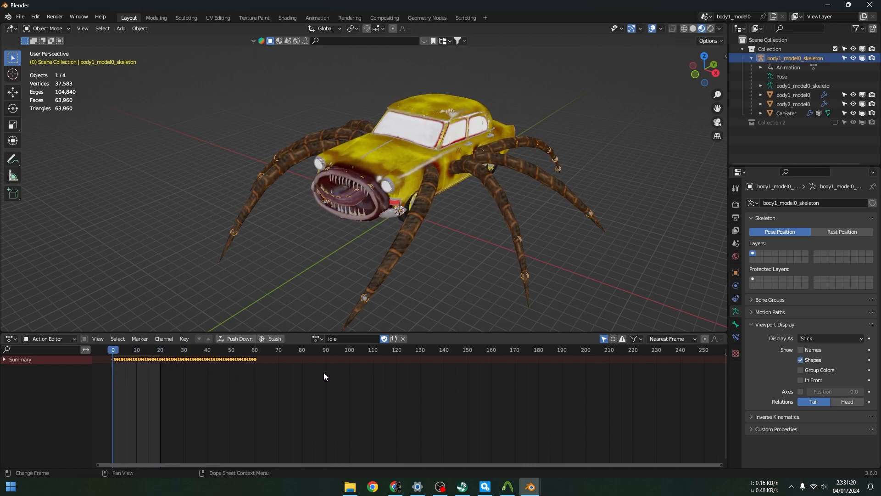